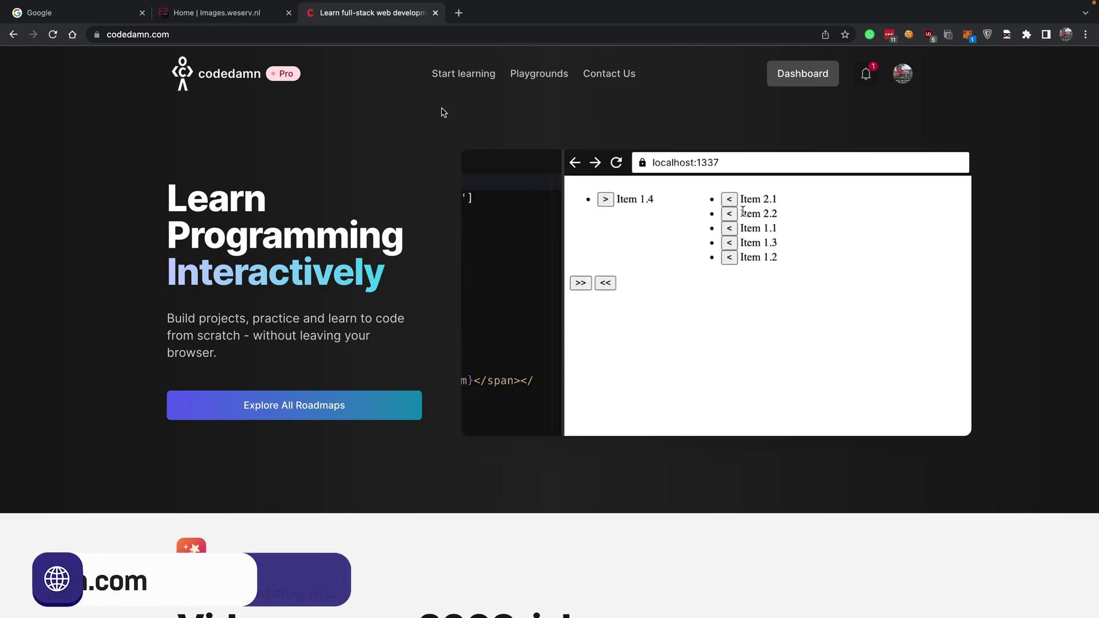
Scroll through the codedamn homepage's course roadmap, including HTML/CSS Fundamentals and JavaScript Essentials.
scroll(443, 112, down, 6)
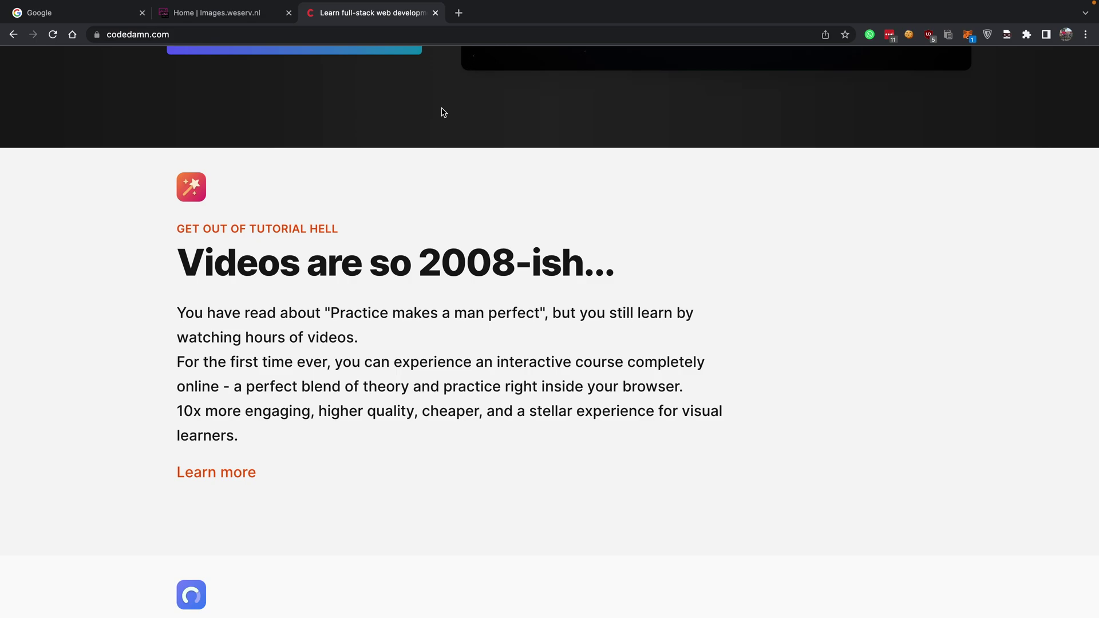
scroll(443, 112, up, 5)
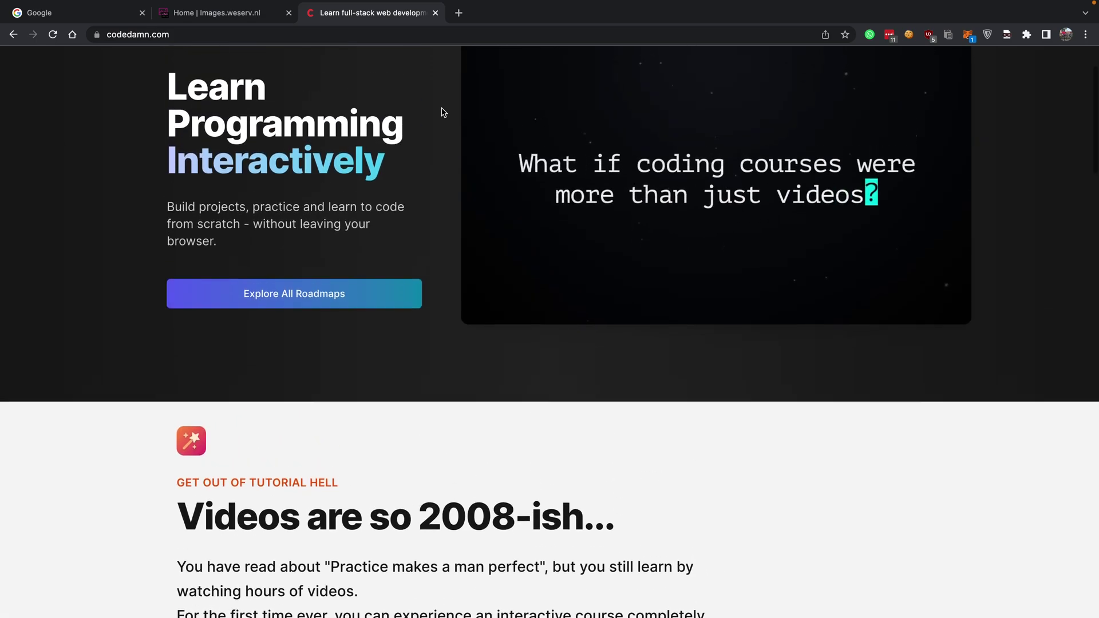
scroll(442, 111, down, 8)
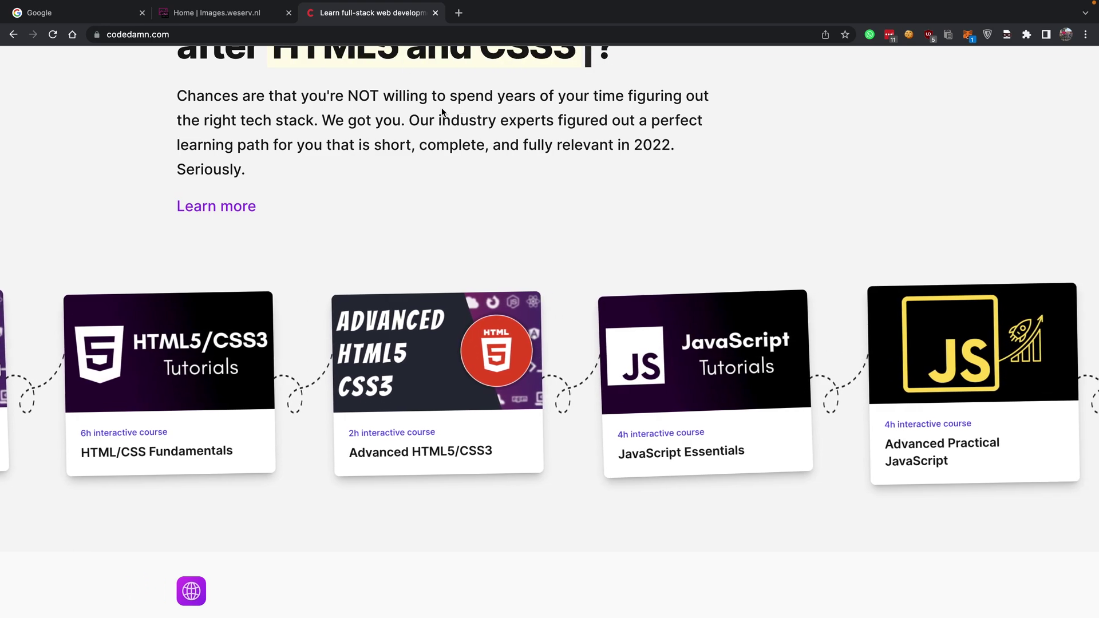
Glance at the Images.weserv.nl tab, then return to the codedamn homepage and scroll down.
key(ctrl+shift+Tab)
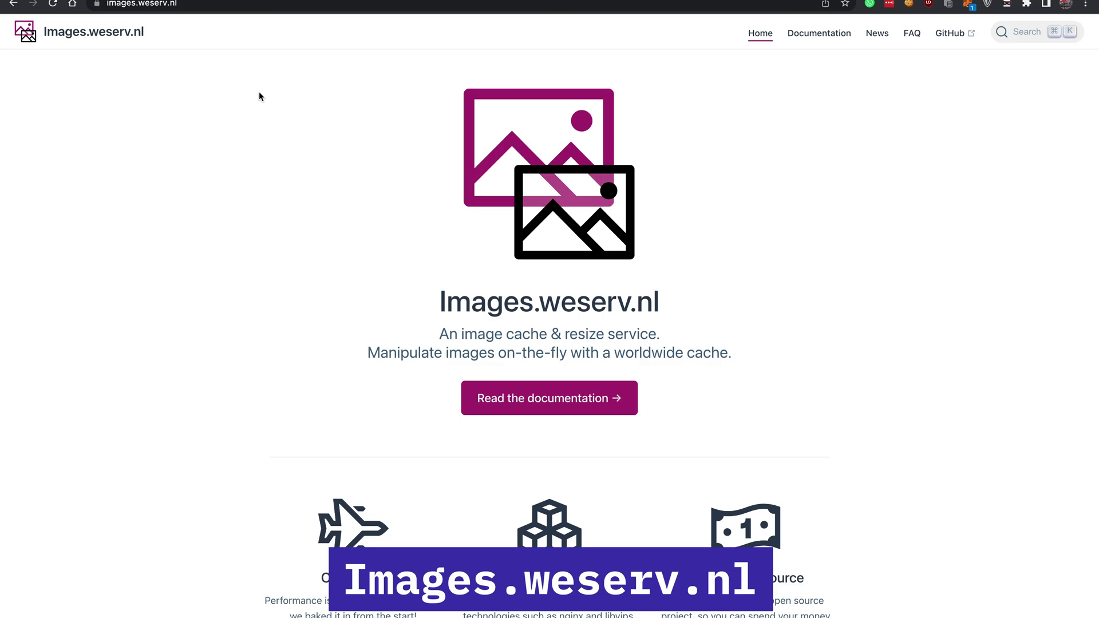
key(ctrl+Tab)
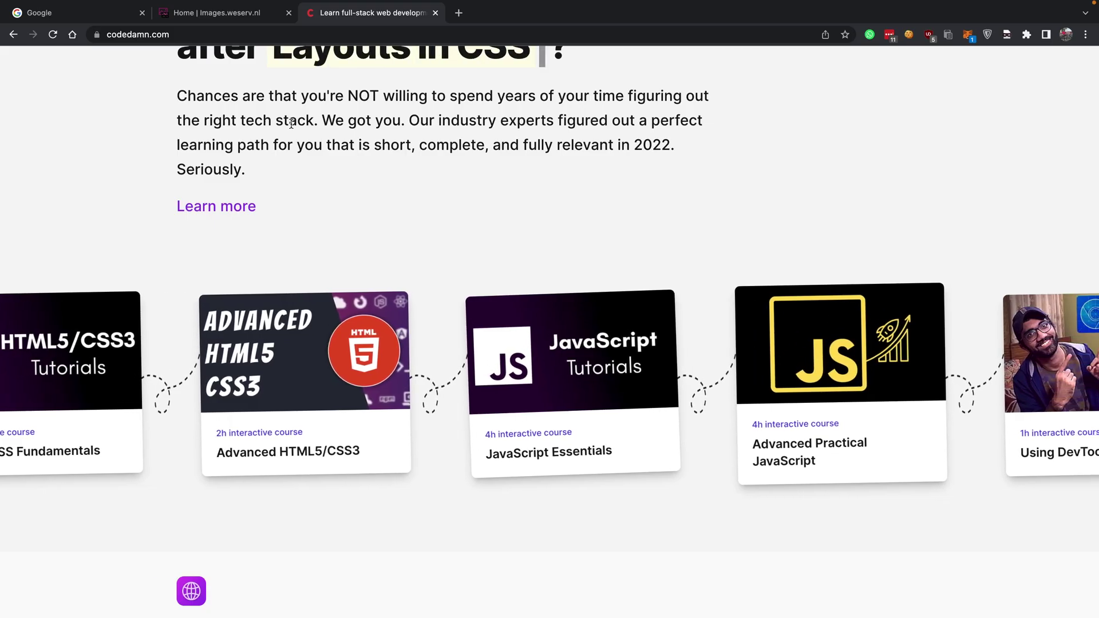
scroll(291, 124, down, 4)
Inspect the JavaScript Essentials thumbnail in DevTools and copy its images.weserv.nl image link.
key(super+alt+i)
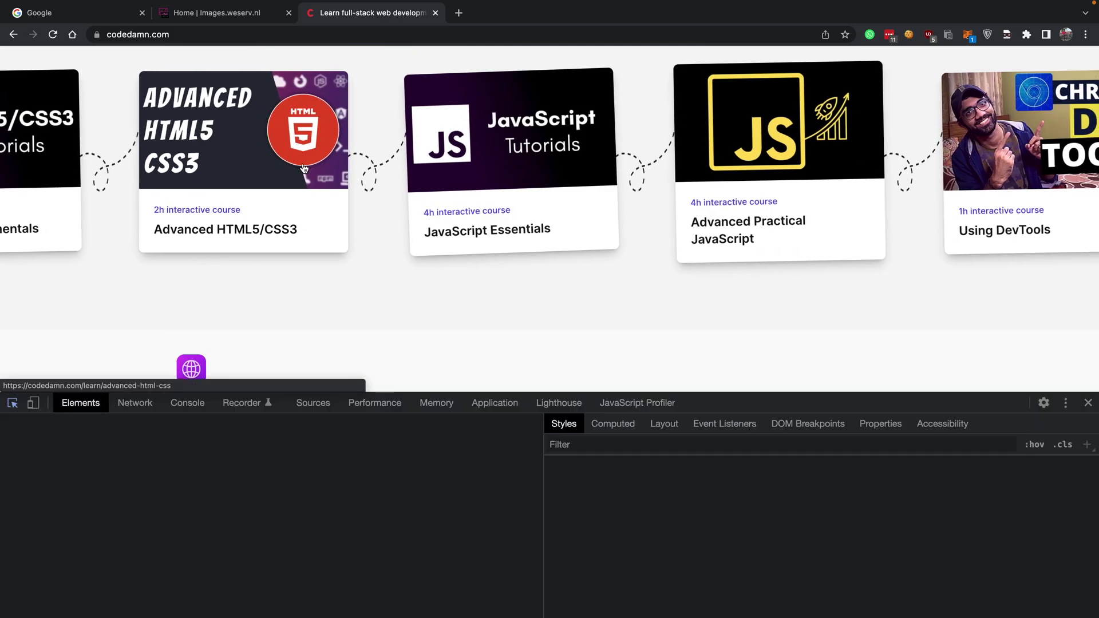
click(459, 150)
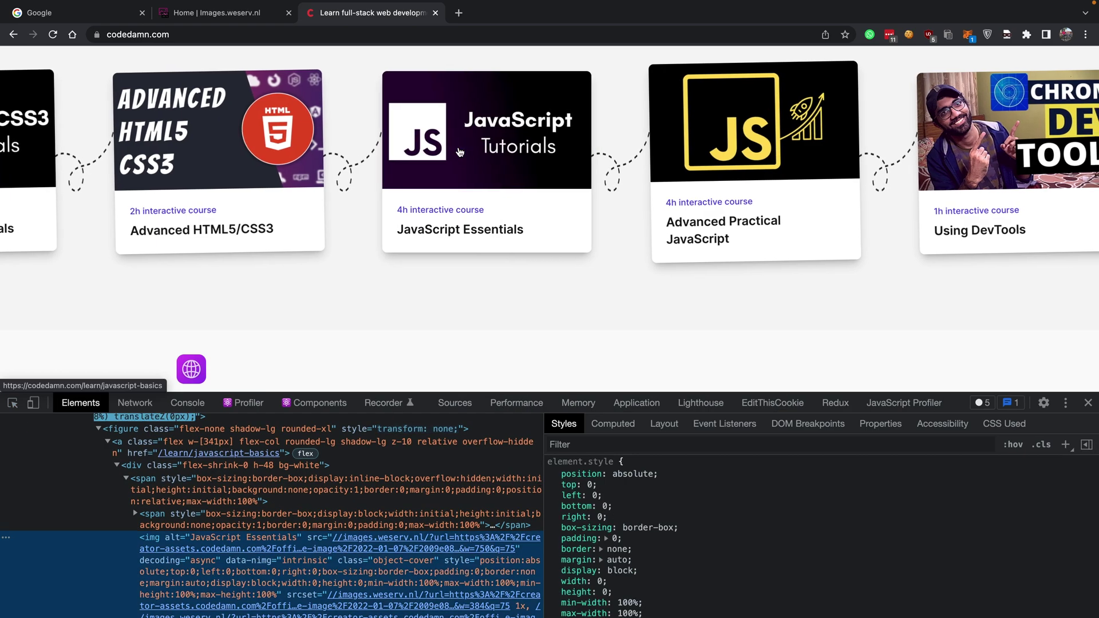
mouse_move(355, 557)
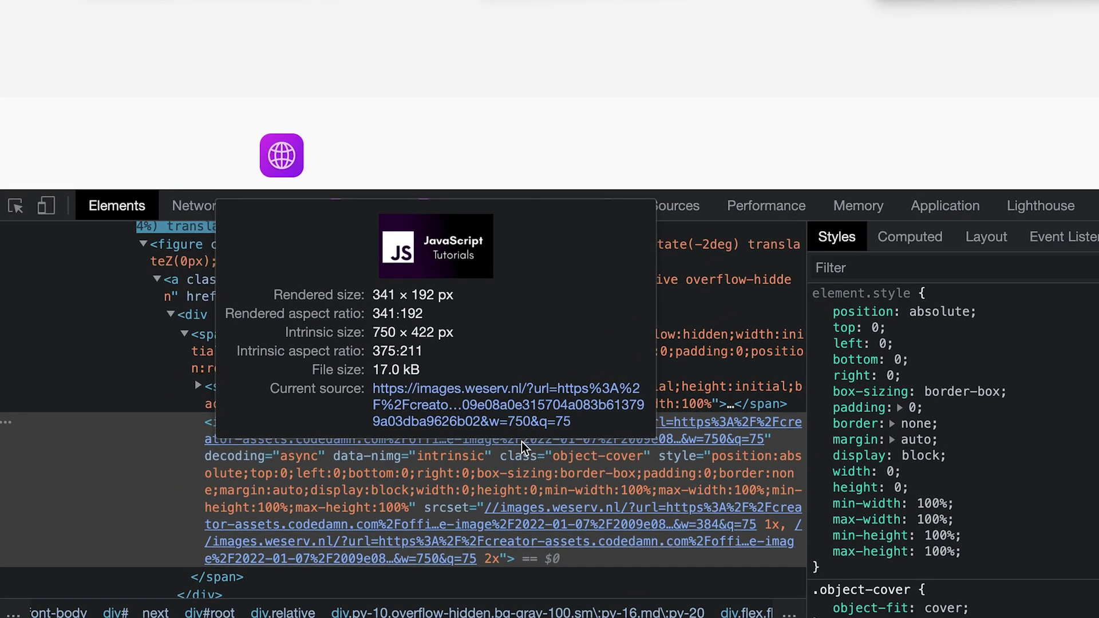
right_click(520, 442)
mouse_move(590, 292)
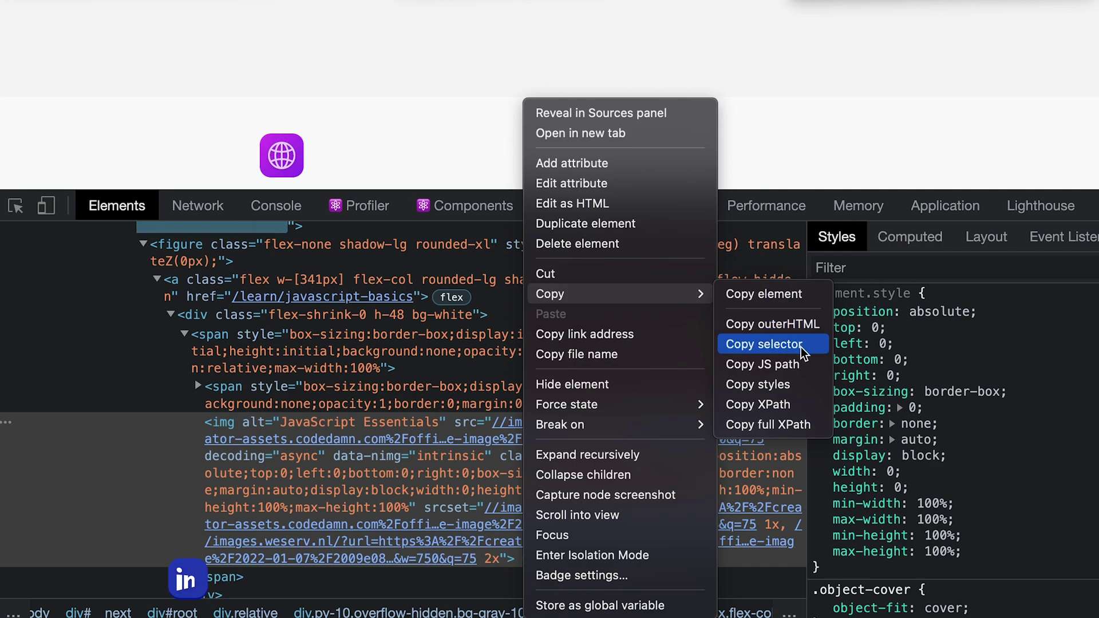
click(633, 335)
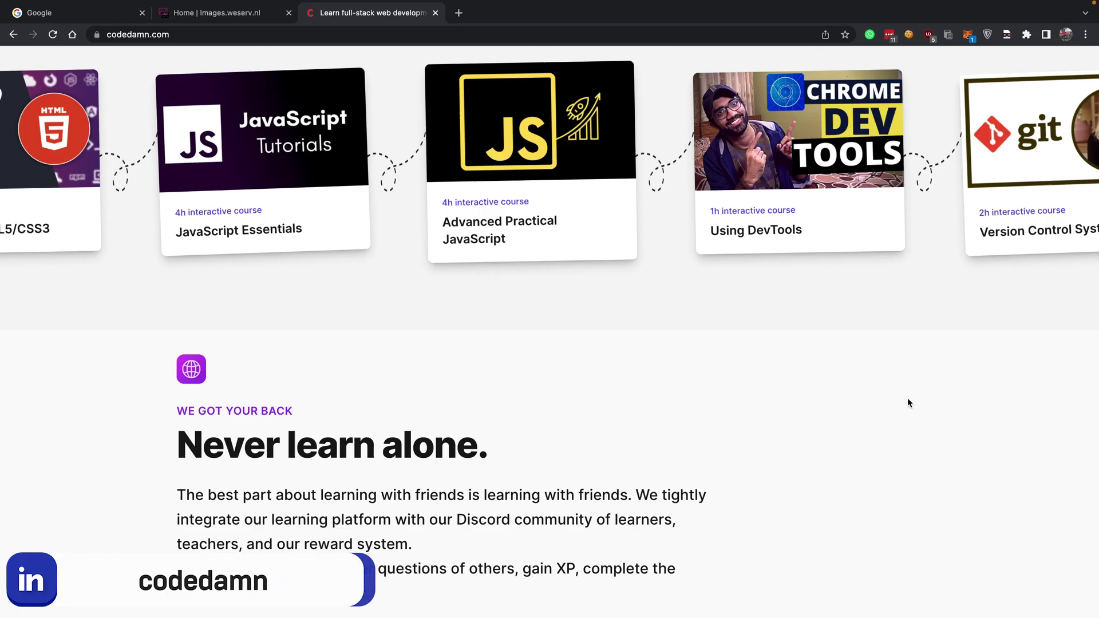
scroll(908, 400, down, 5)
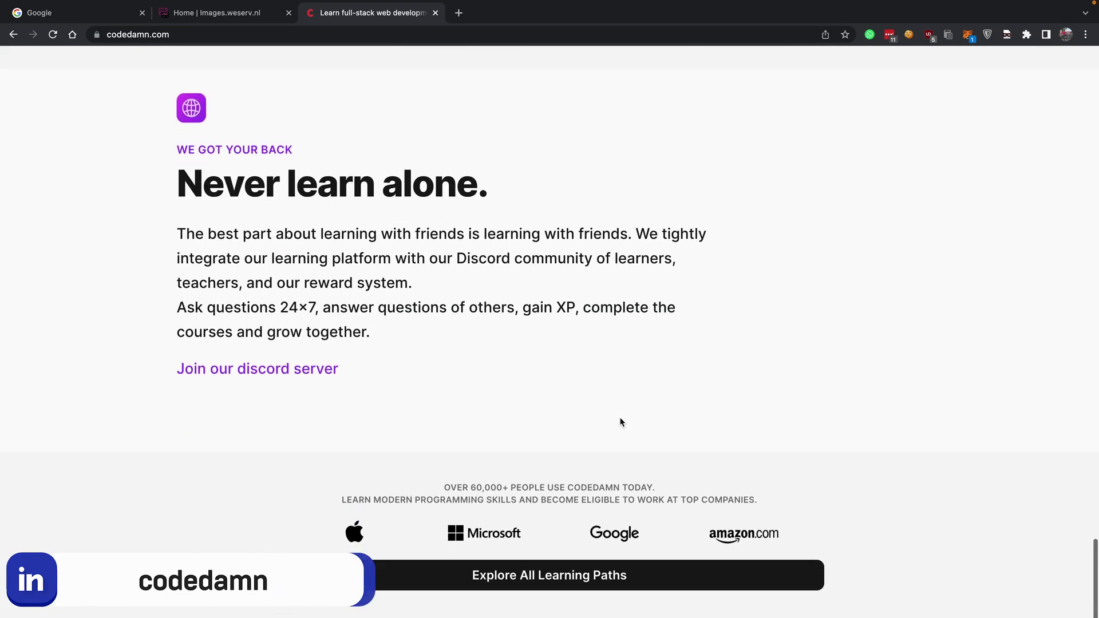
Paste the copied weserv URL into the address bar, highlighting its host, url parameter and source address.
click(265, 35)
key(super+v)
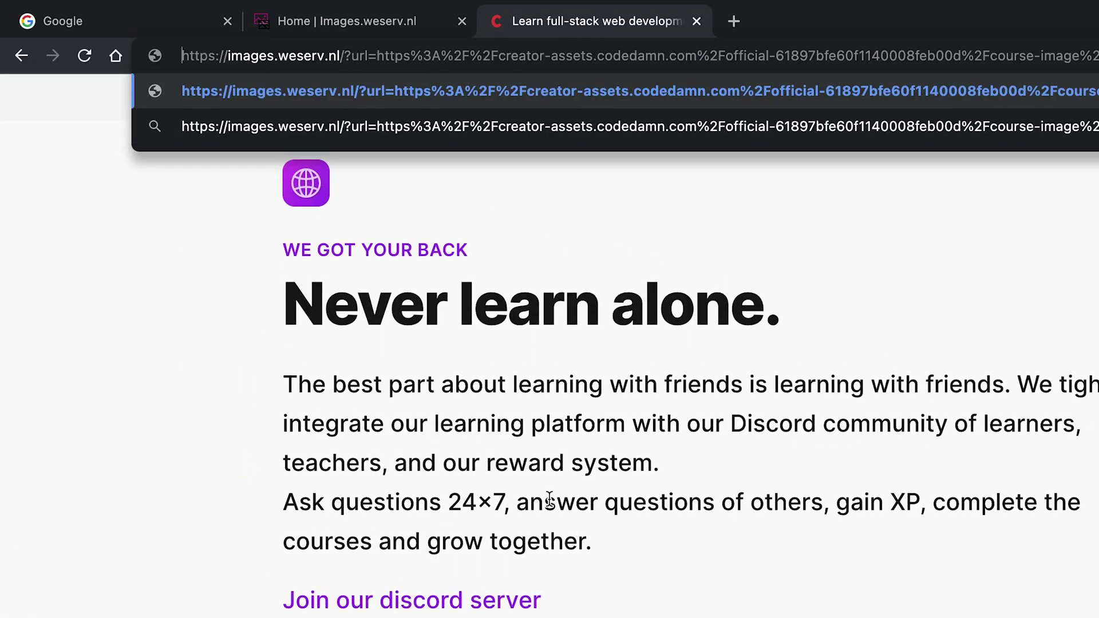
scroll(584, 429, up, 3)
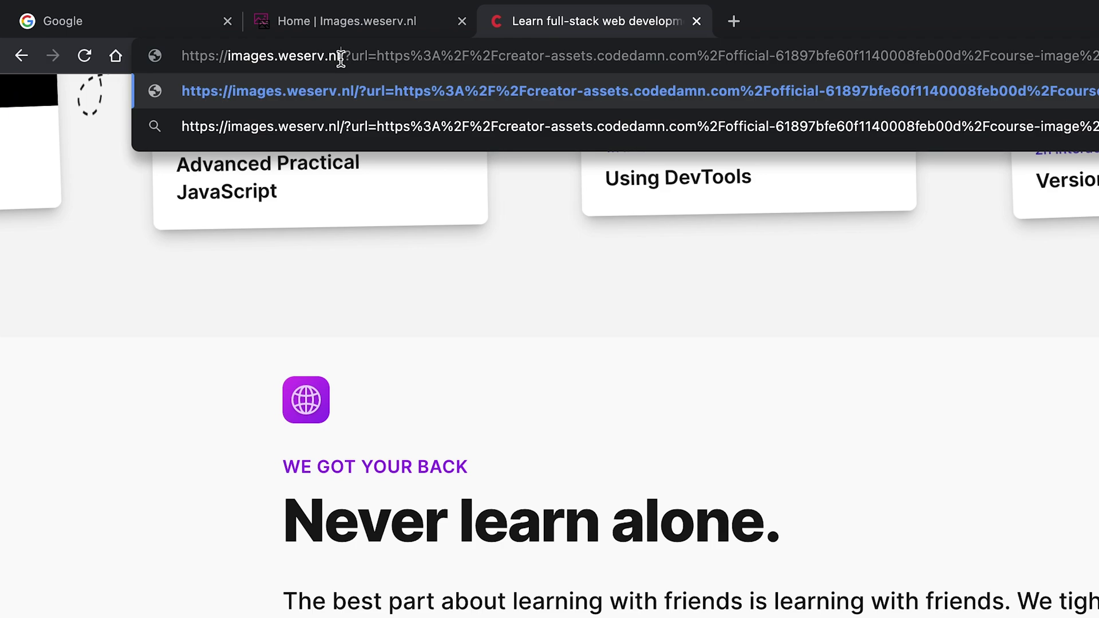
drag(341, 58, 226, 58)
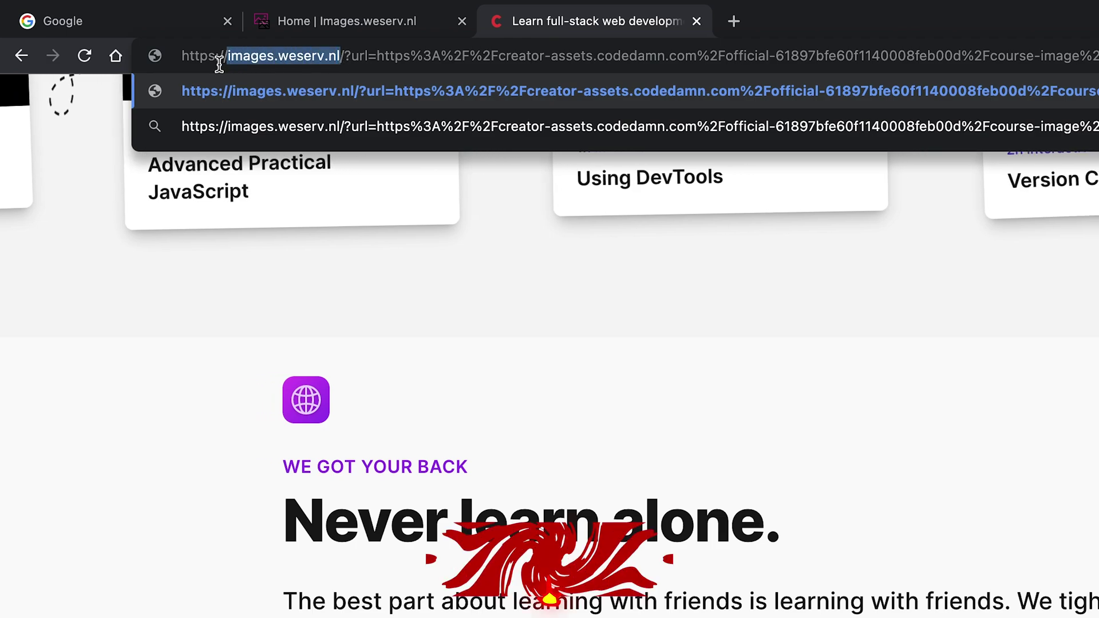
double_click(367, 60)
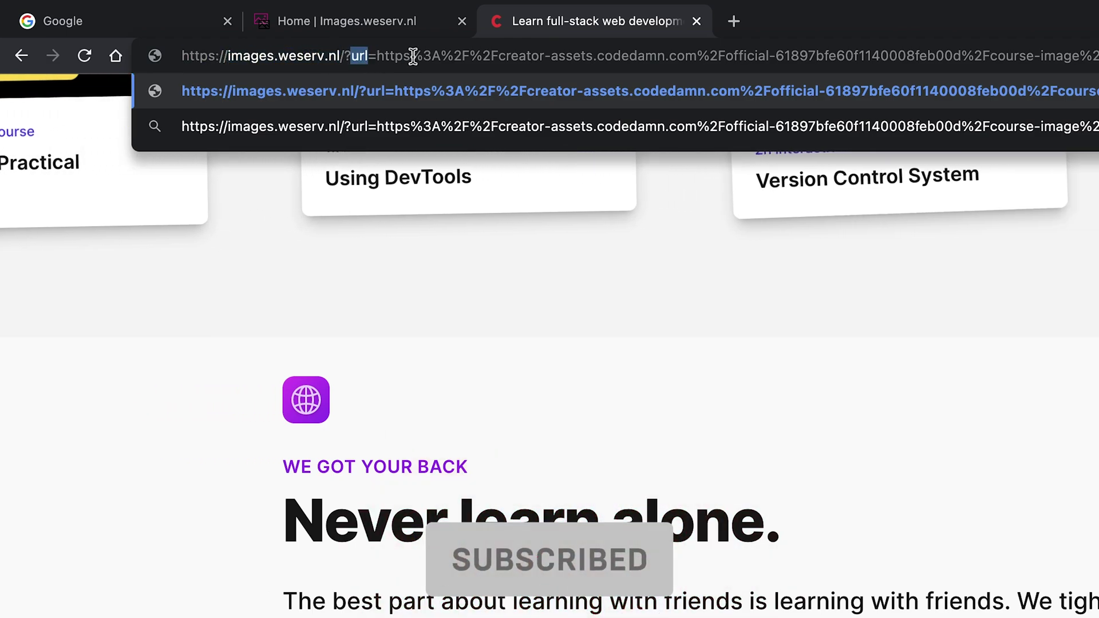
drag(360, 55, 885, 19)
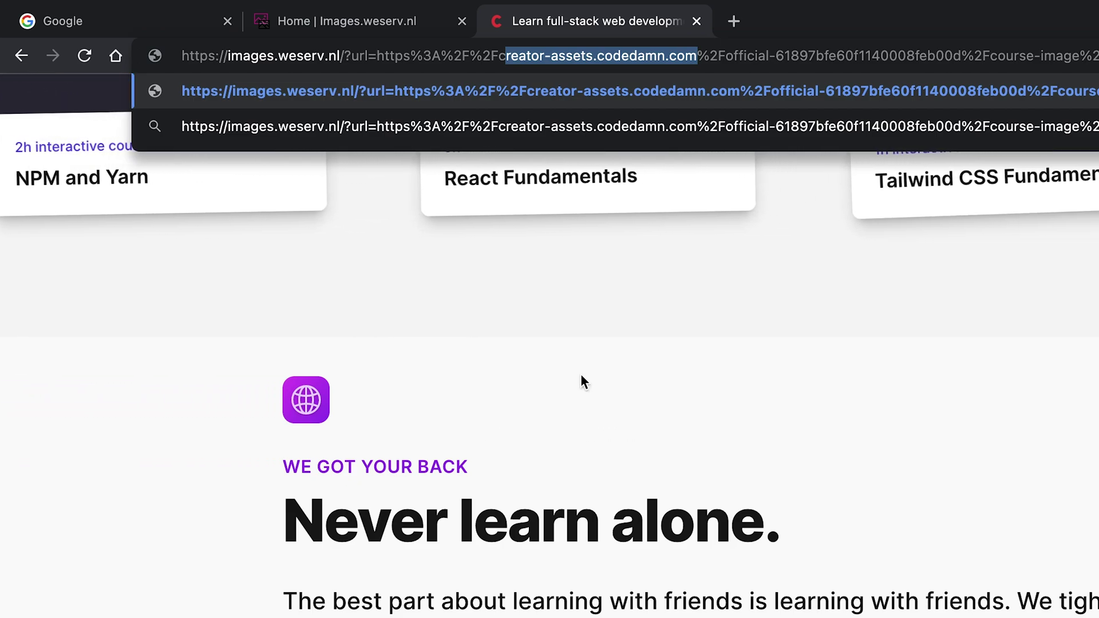
key(End)
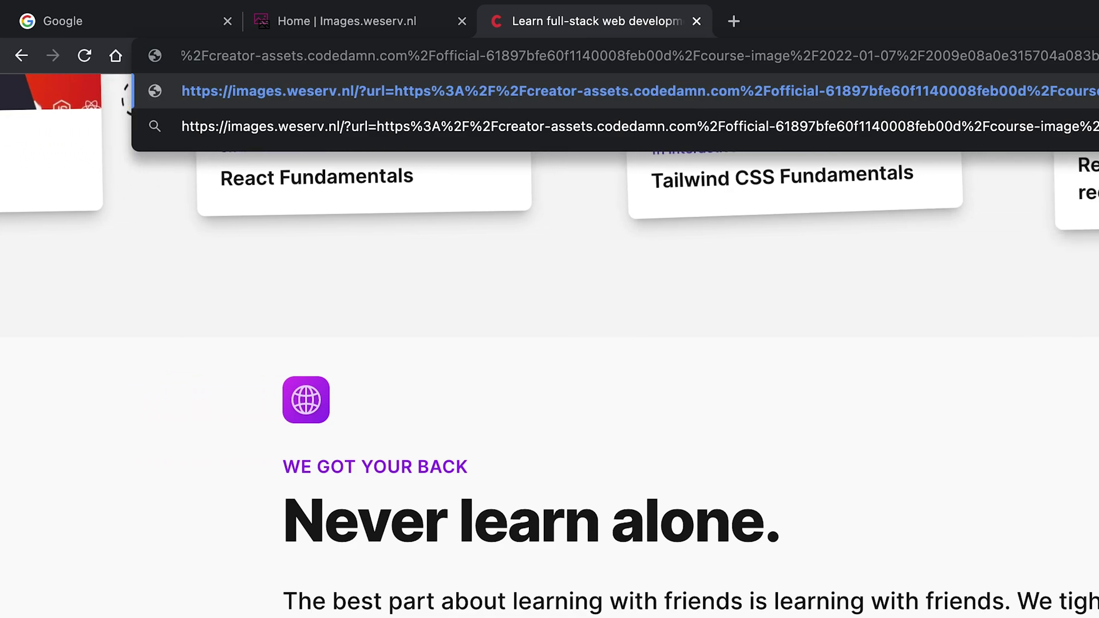
Leave the pasted URL unloaded and highlight the 'An image cache & resize service' tagline on Images.weserv.nl.
click(1020, 539)
click(349, 21)
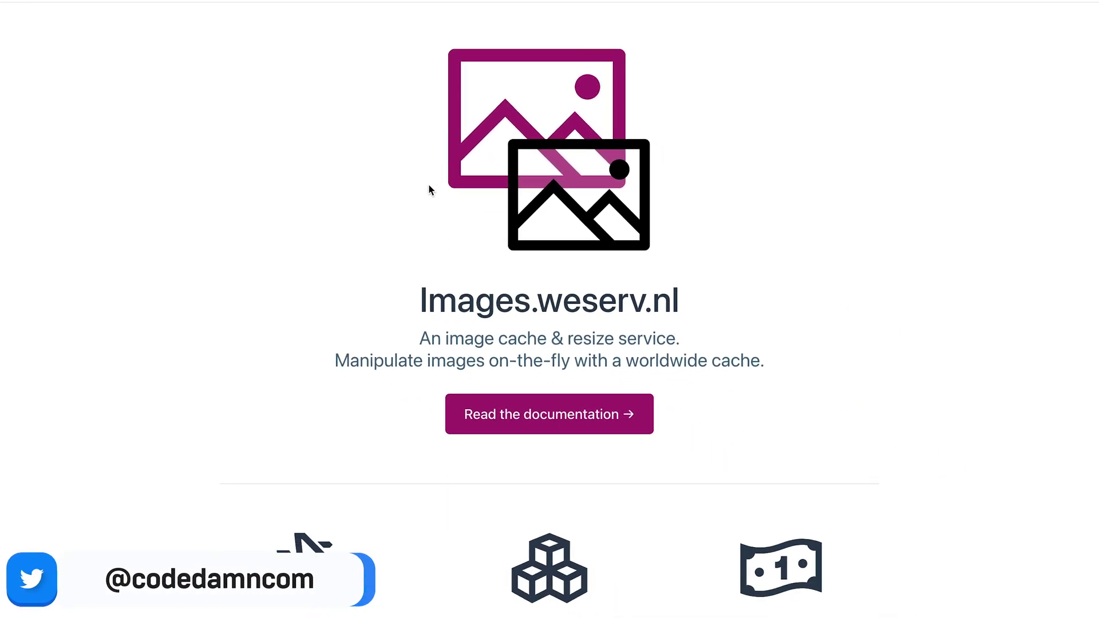
drag(395, 343, 727, 346)
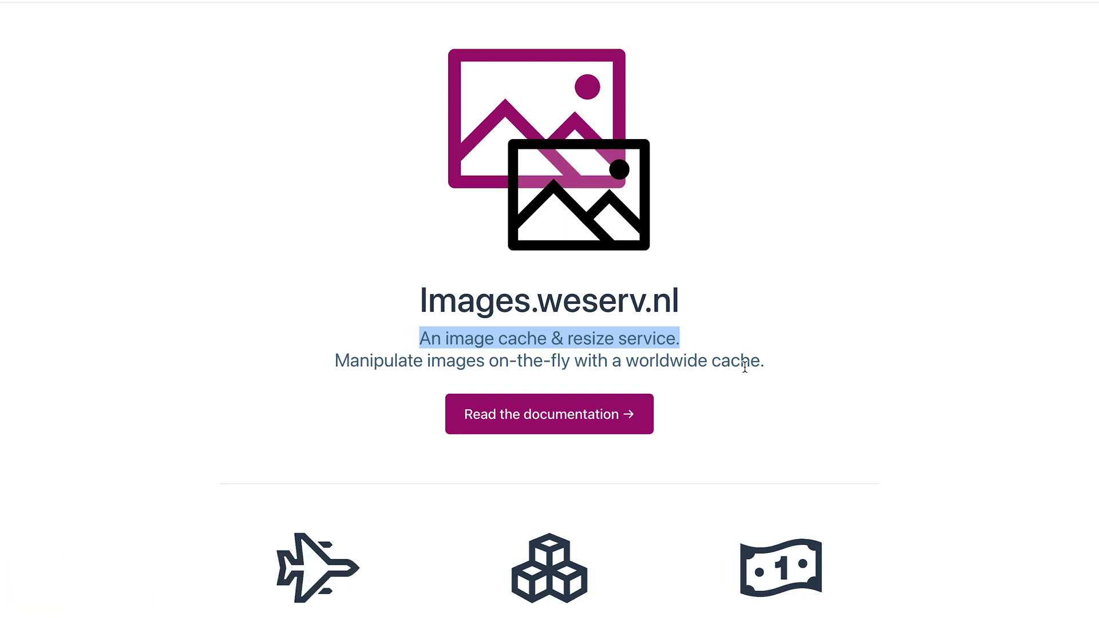
Open the weserv.nl documentation and highlight the word 'ratio' in a heading.
click(602, 431)
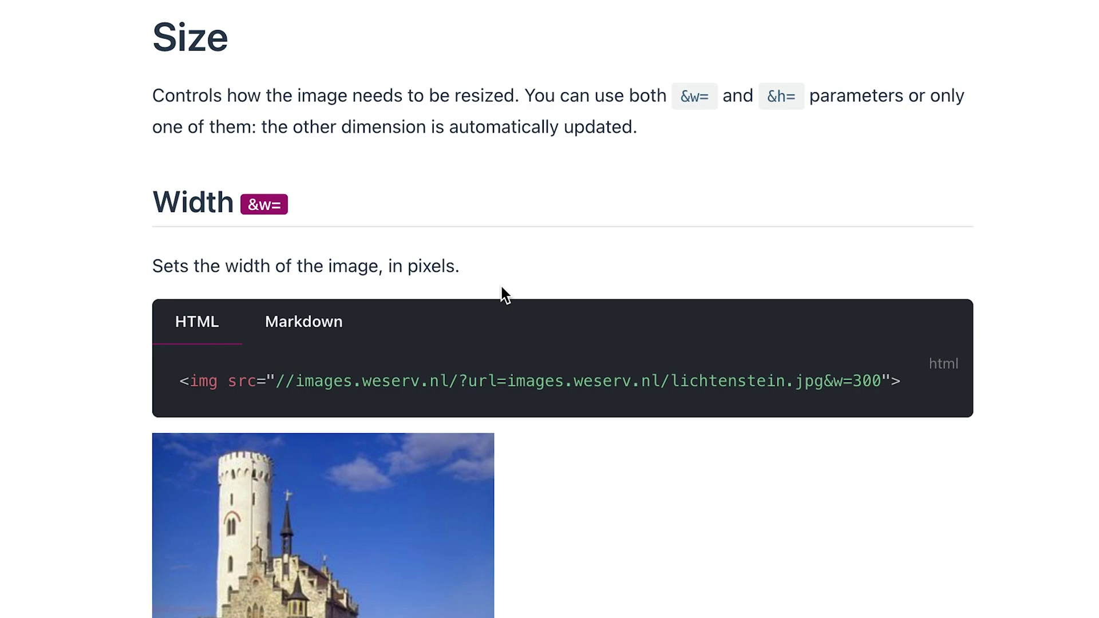
scroll(879, 380, down, 3)
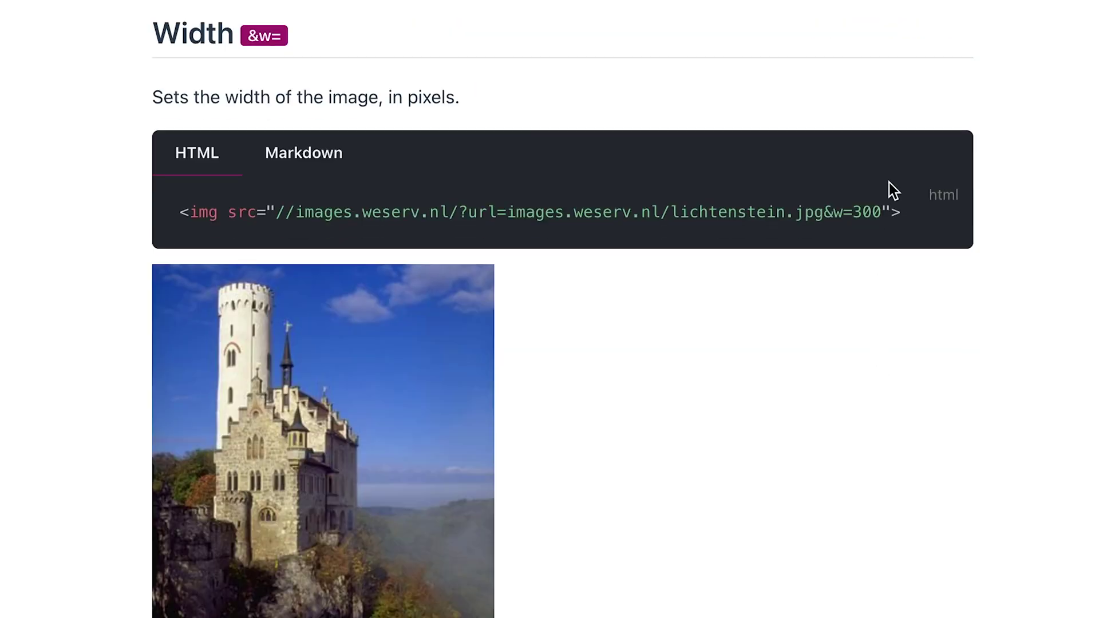
drag(882, 211, 707, 211)
scroll(739, 450, down, 20)
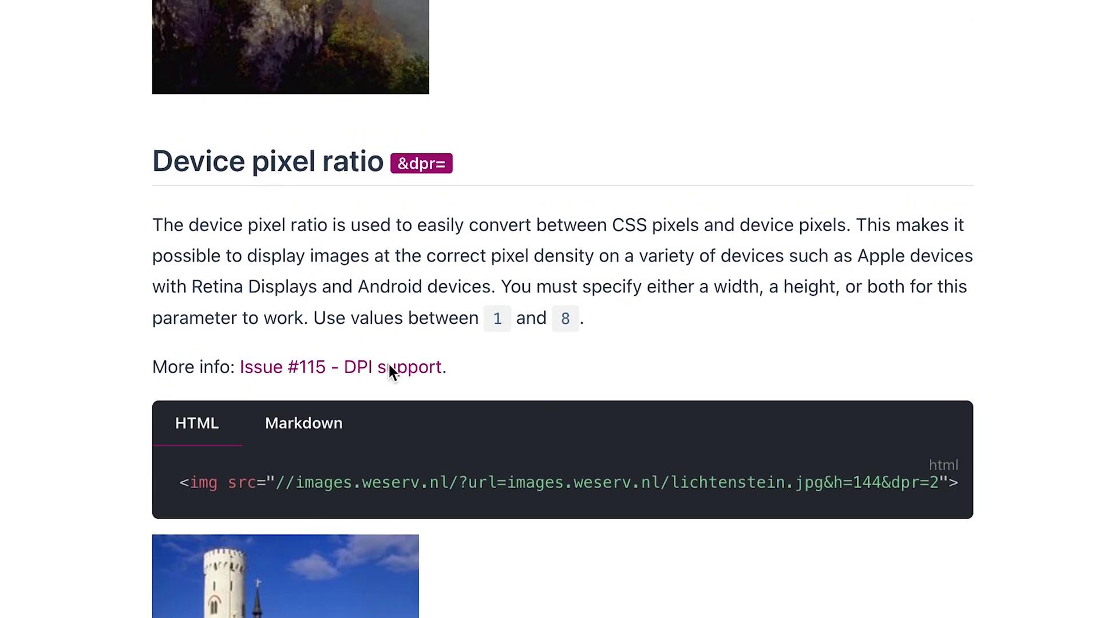
scroll(367, 286, up, 1)
double_click(324, 177)
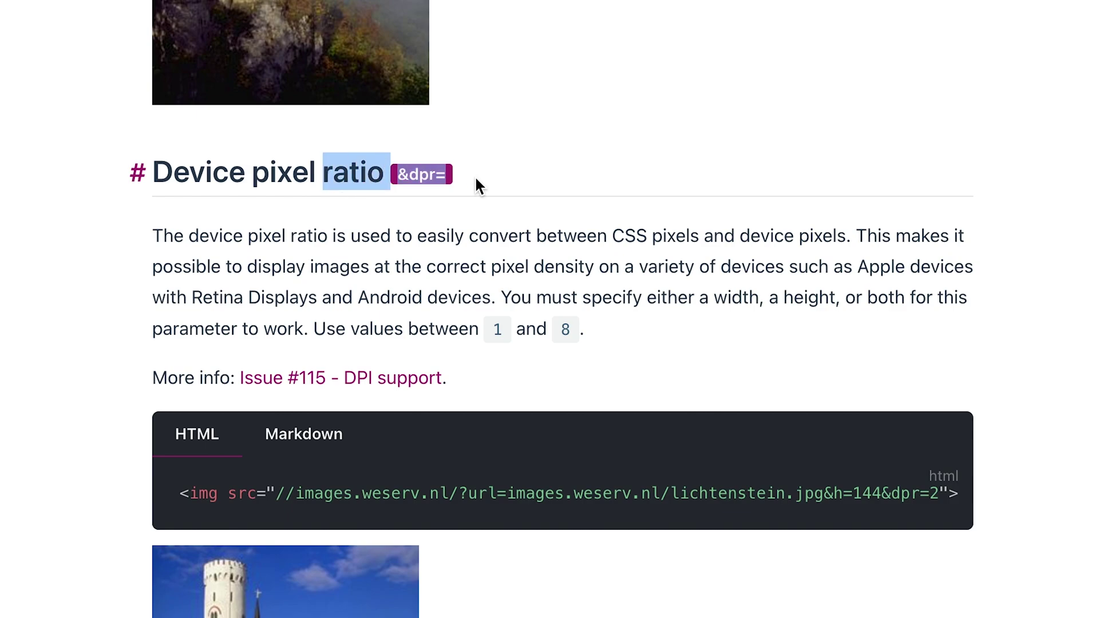
click(502, 269)
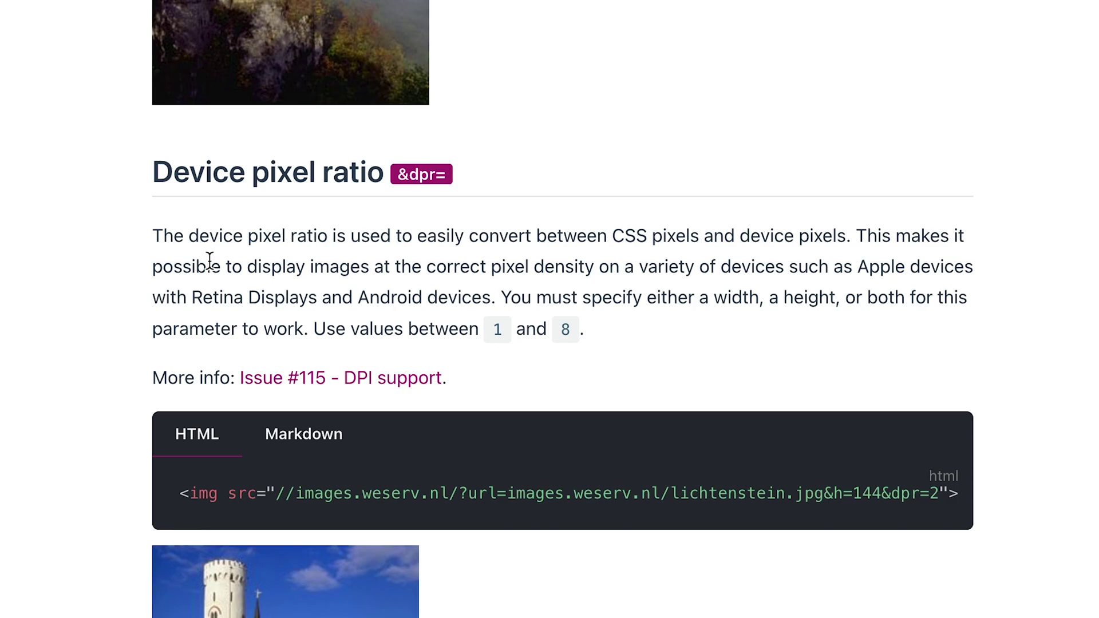
Scroll the docs through the Fit options (Cover, Contain, Focal point) toward the Mask type section.
scroll(203, 315, down, 10)
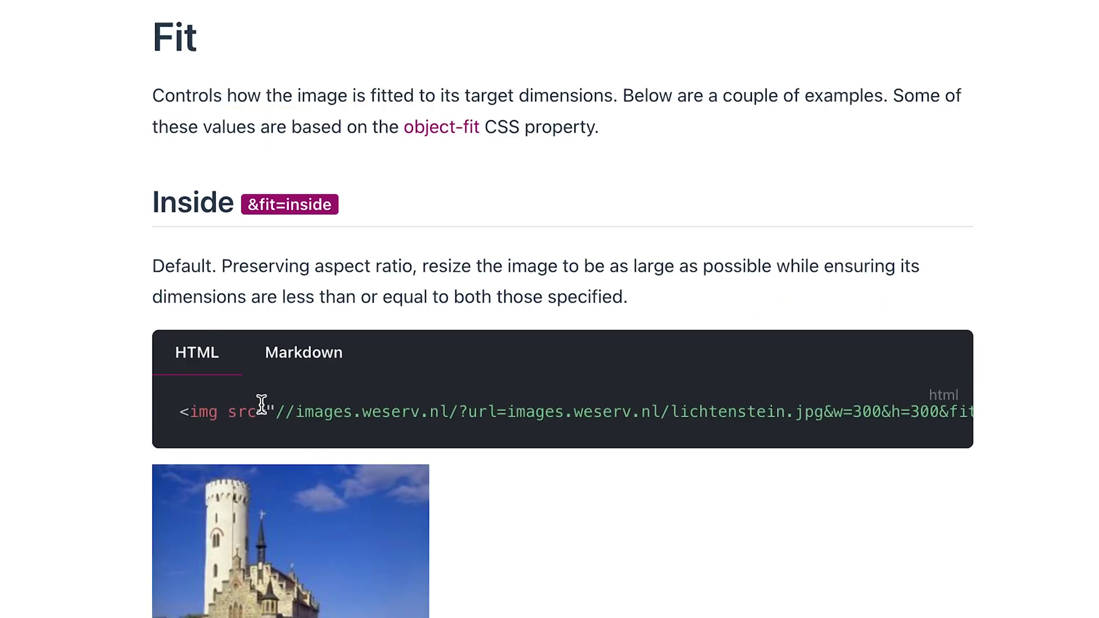
scroll(254, 267, down, 7)
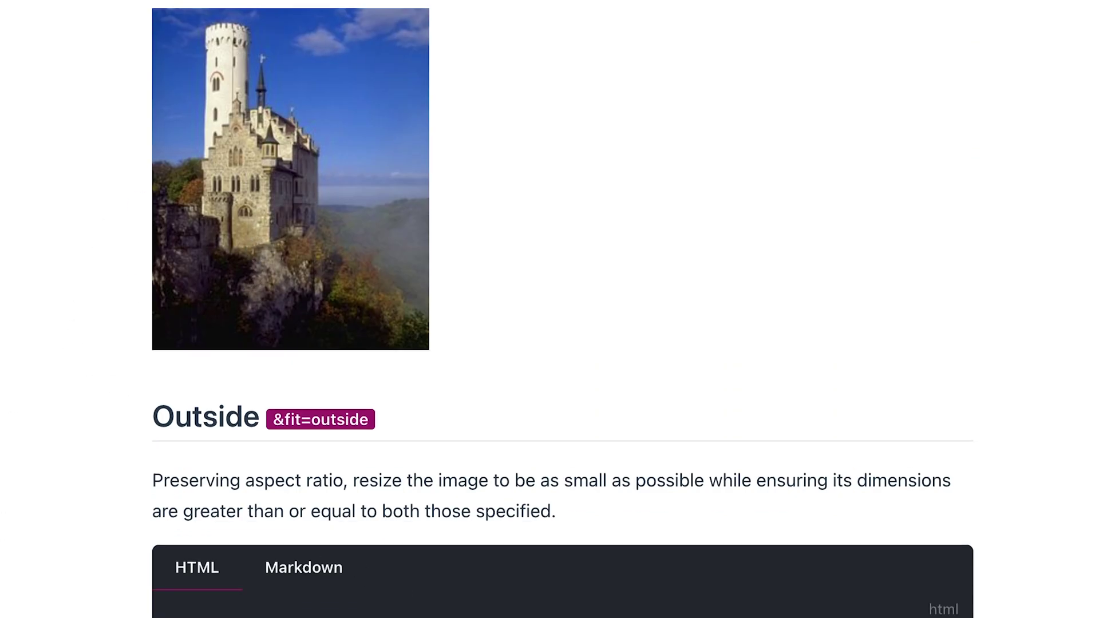
scroll(273, 544, down, 12)
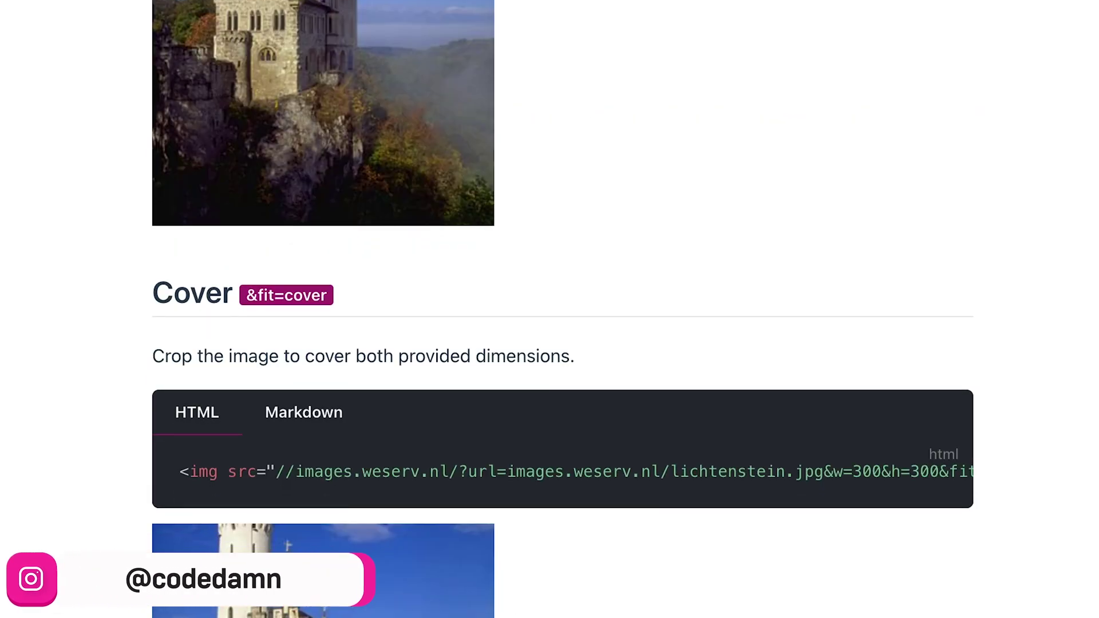
scroll(562, 309, down, 1)
scroll(278, 449, down, 20)
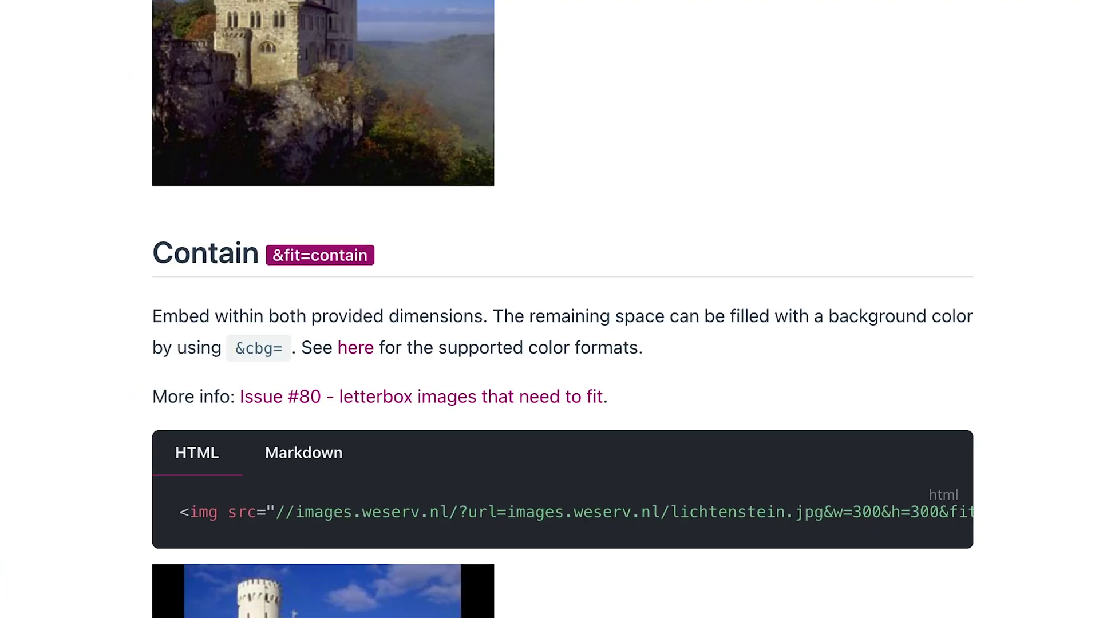
scroll(562, 309, down, 2)
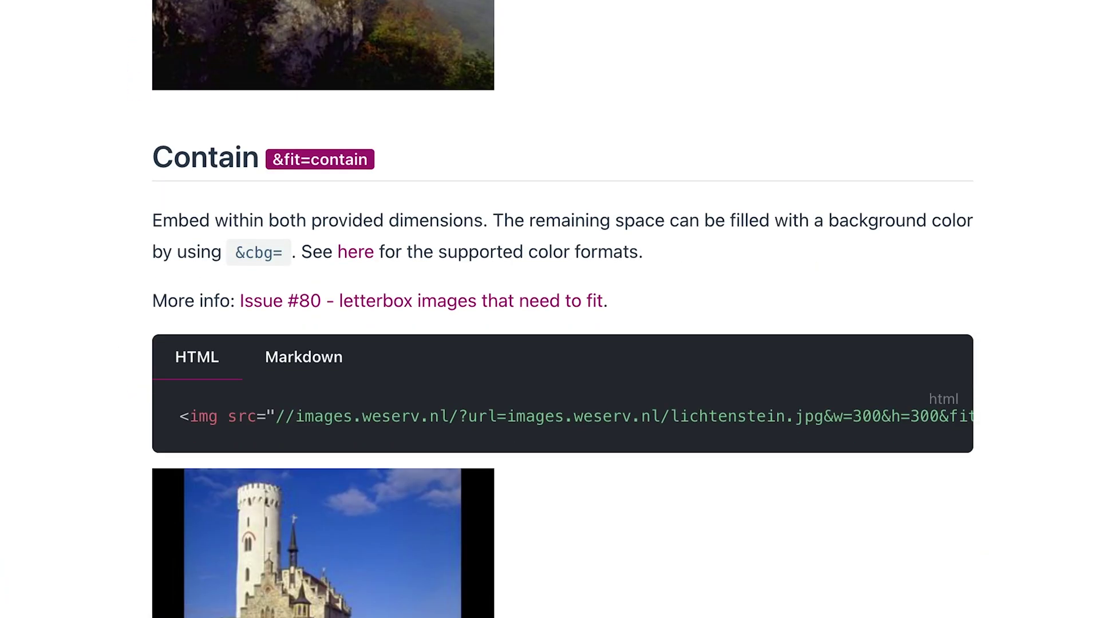
scroll(99, 394, down, 20)
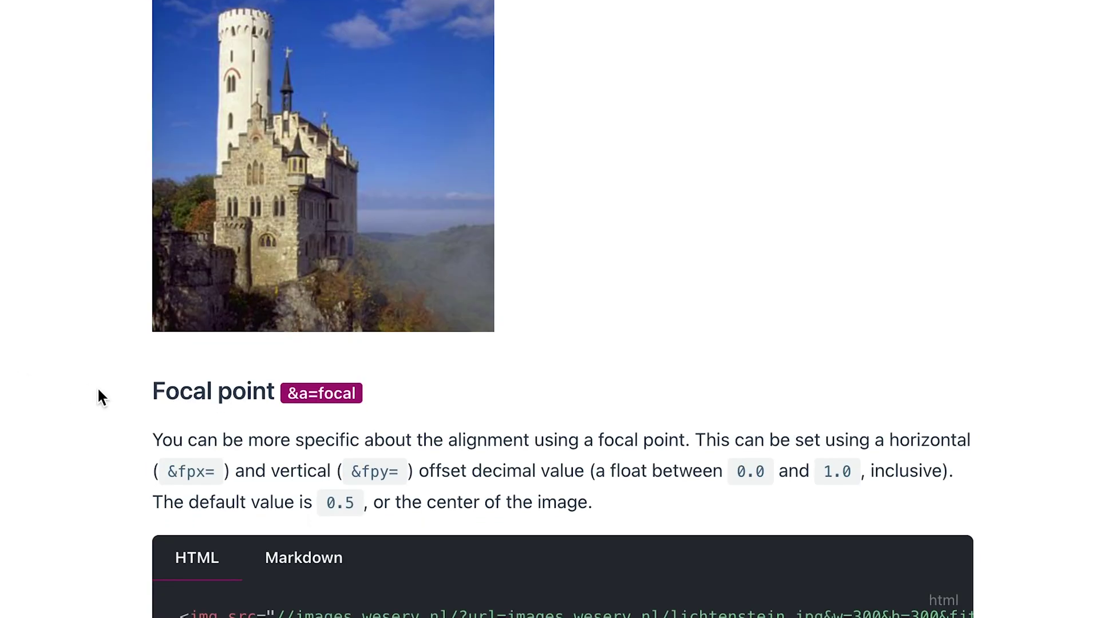
scroll(98, 394, down, 10)
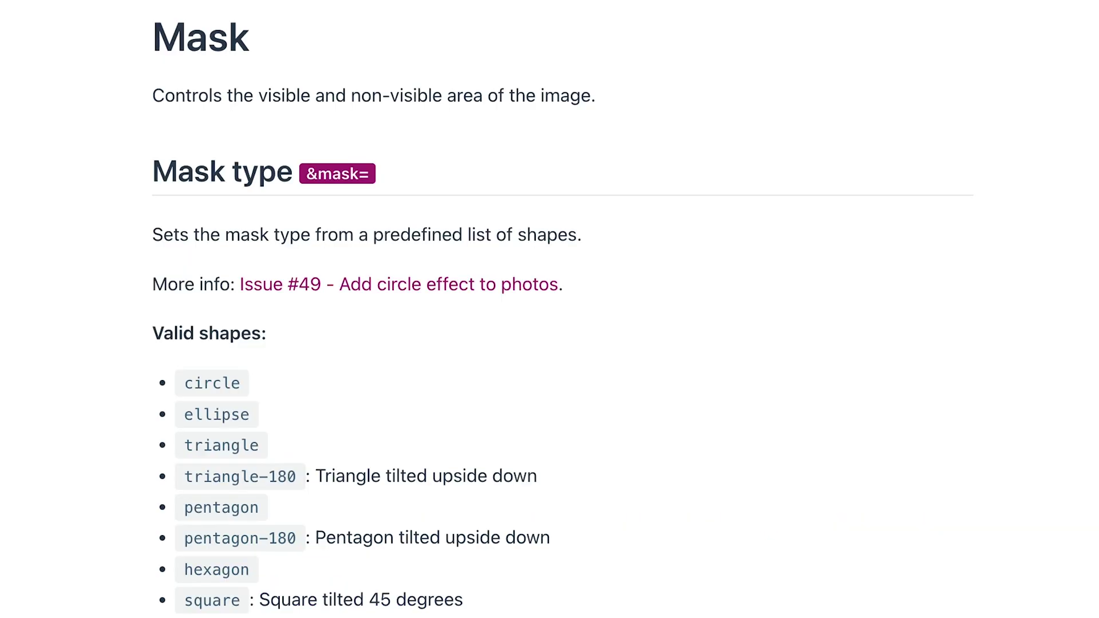
Check the GitHub link's context menu twice, then settle on the Mask type shape list.
right_click(928, 179)
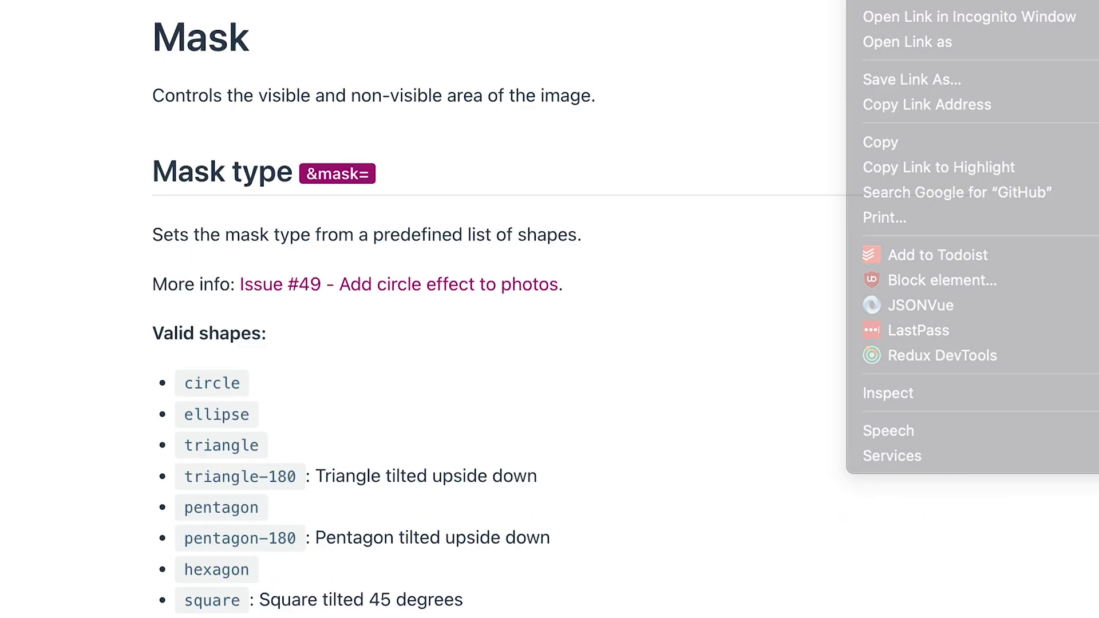
key(Escape)
right_click(927, 179)
key(Escape)
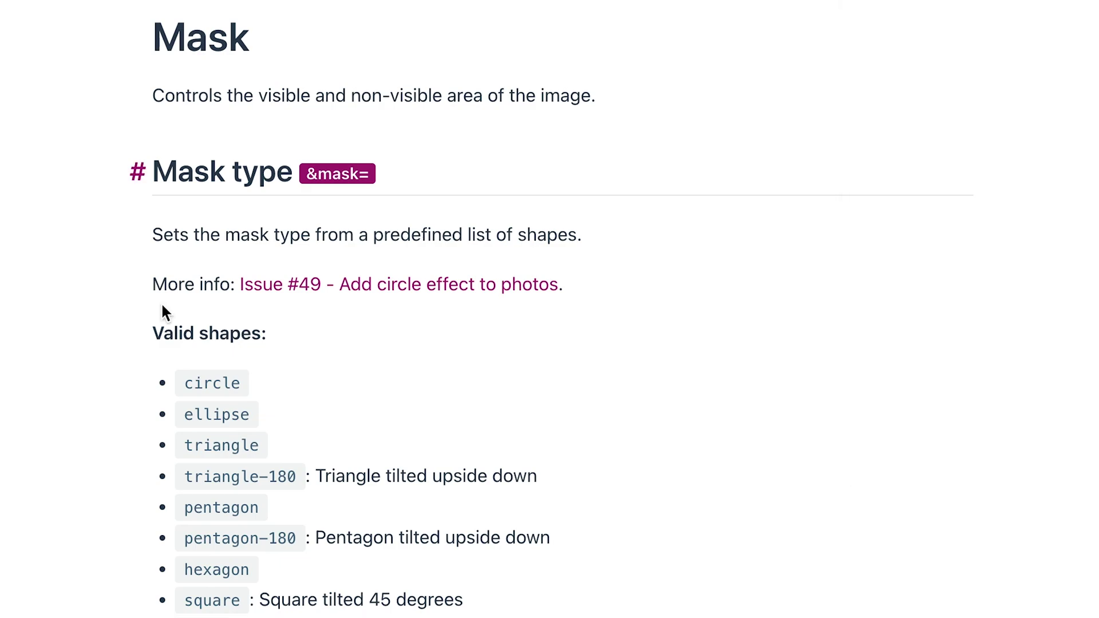
scroll(162, 312, down, 3)
scroll(162, 312, up, 3)
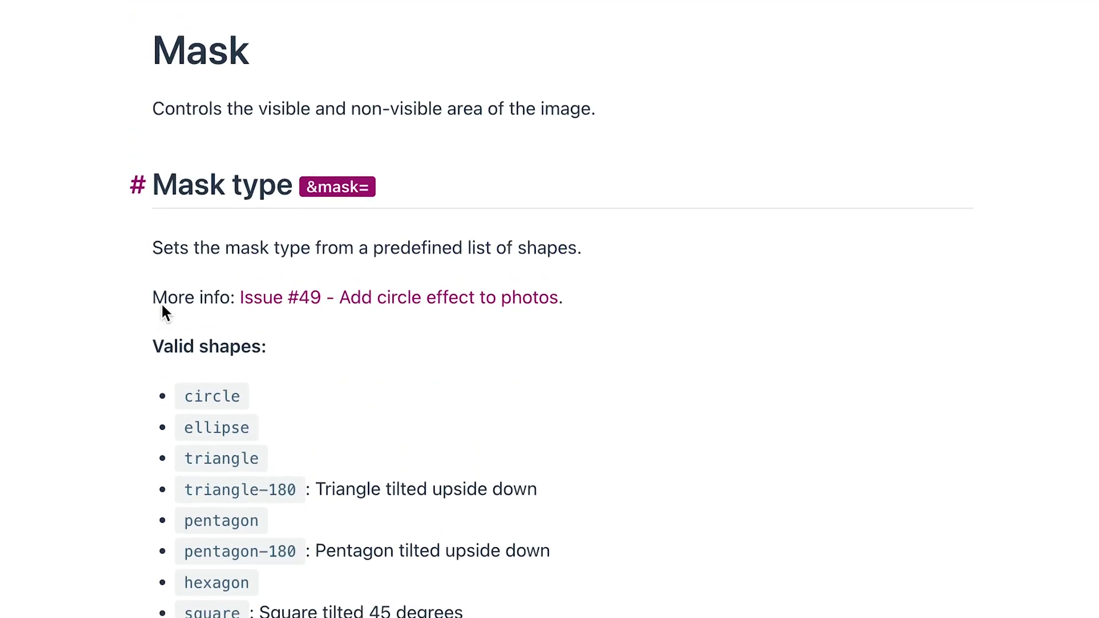
scroll(162, 312, down, 1)
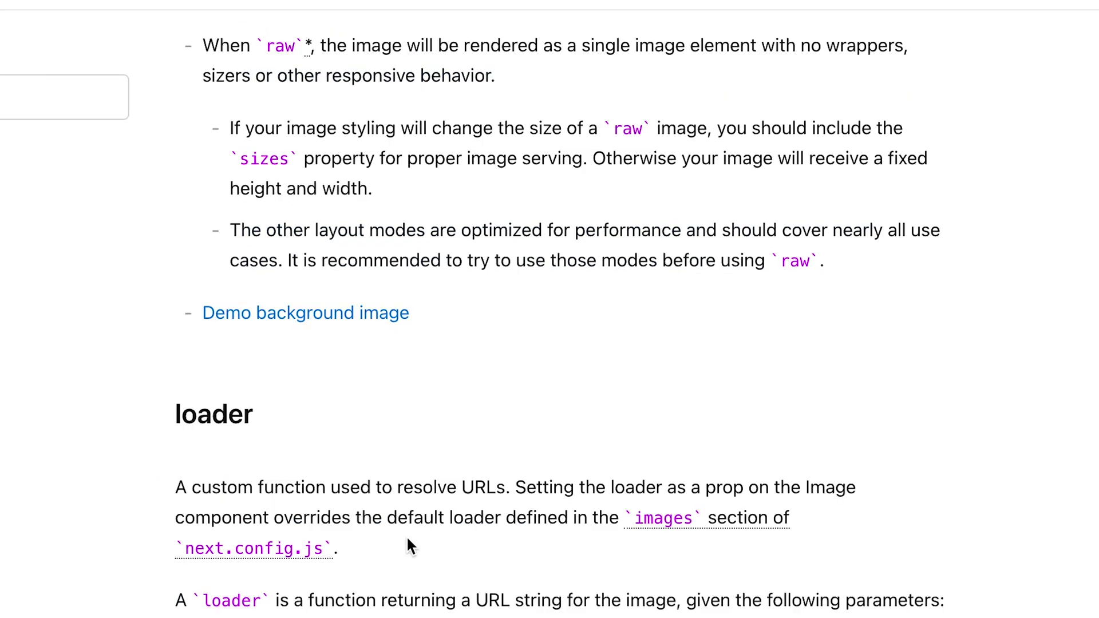
Scroll to the next/image loader section and highlight the MyImage component example code.
scroll(423, 510, down, 3)
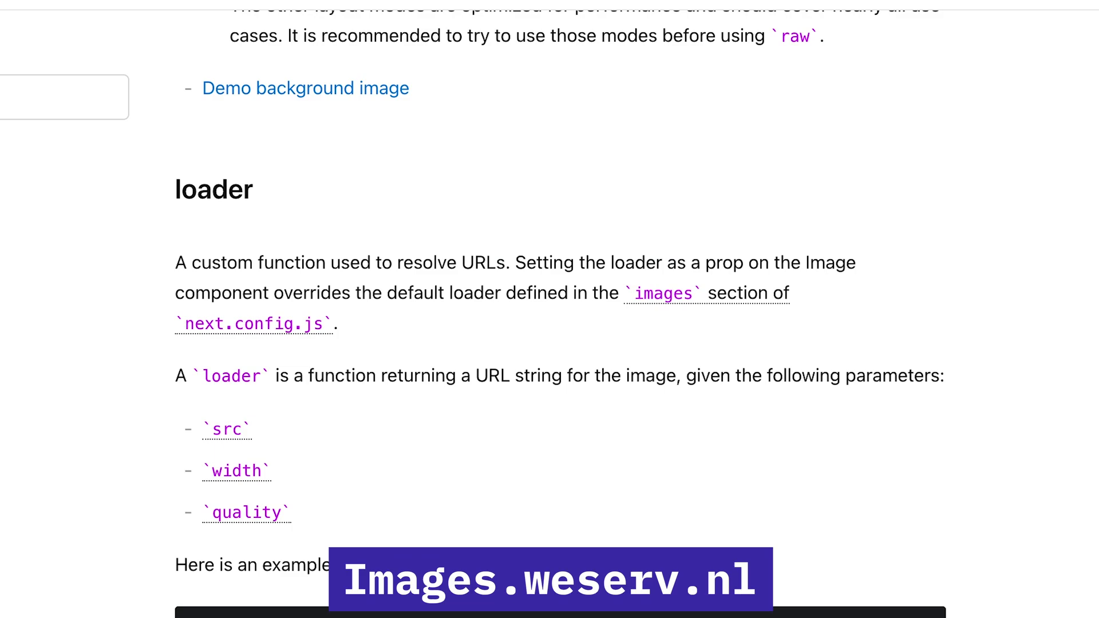
scroll(352, 510, down, 7)
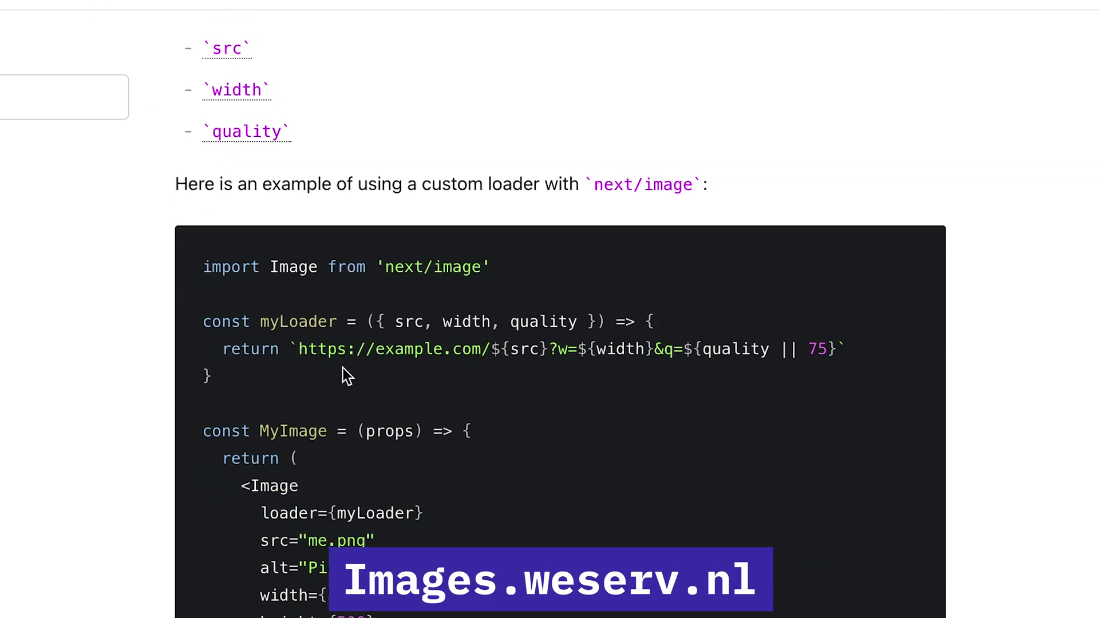
drag(378, 616, 208, 430)
click(318, 584)
drag(305, 372, 204, 321)
click(380, 372)
drag(300, 348, 494, 351)
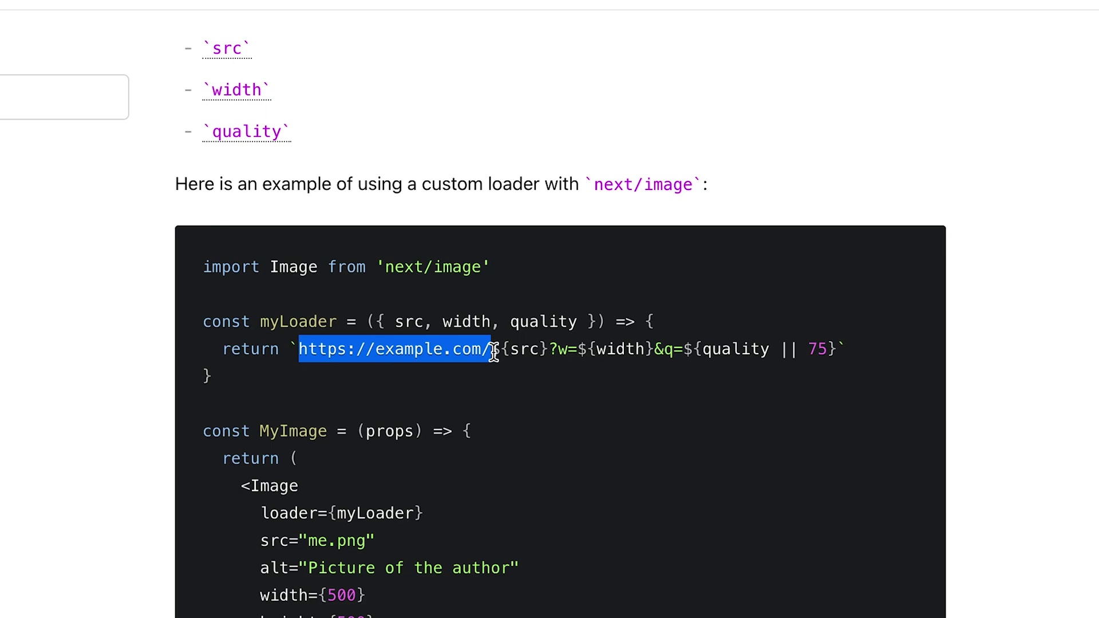
click(504, 349)
double_click(513, 350)
click(515, 351)
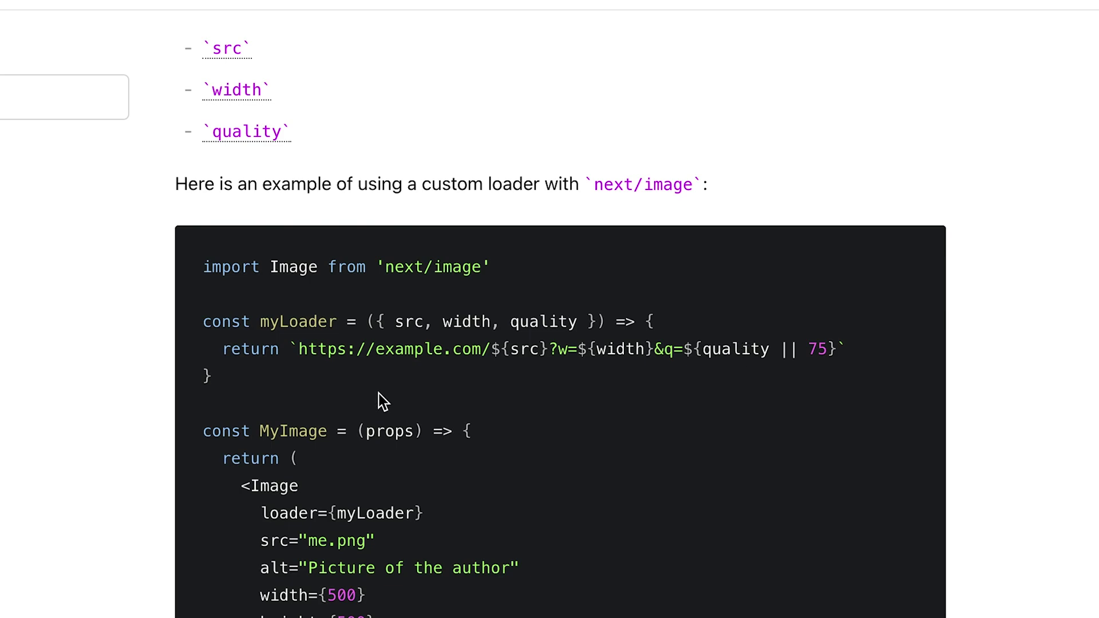
drag(381, 393, 256, 322)
click(333, 429)
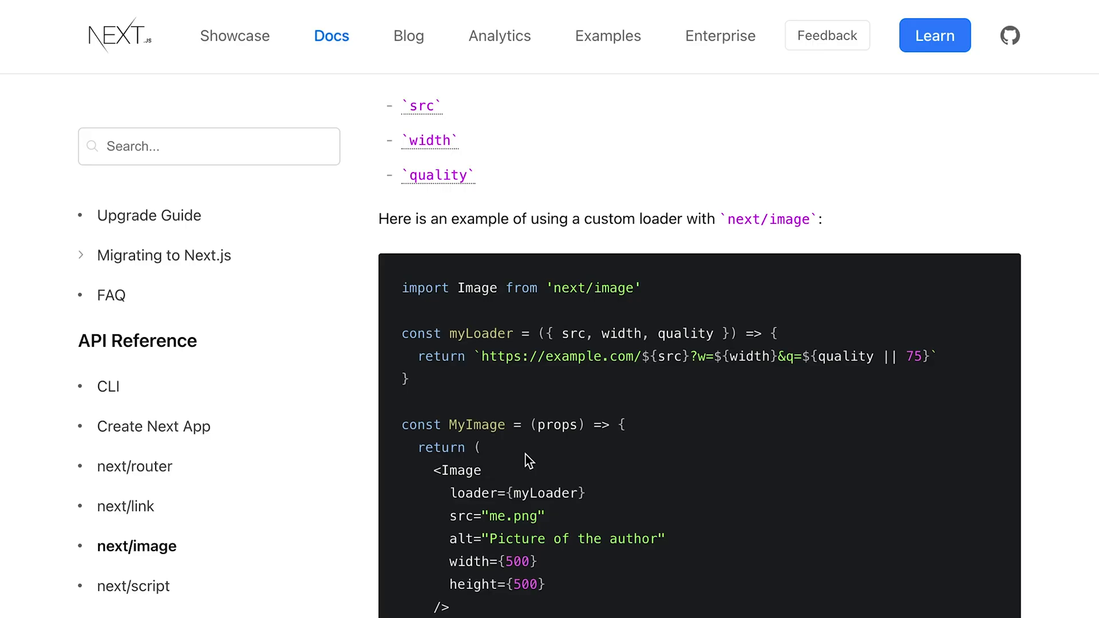
Scroll past the custom loader example on toward the sizes property.
scroll(525, 454, down, 2)
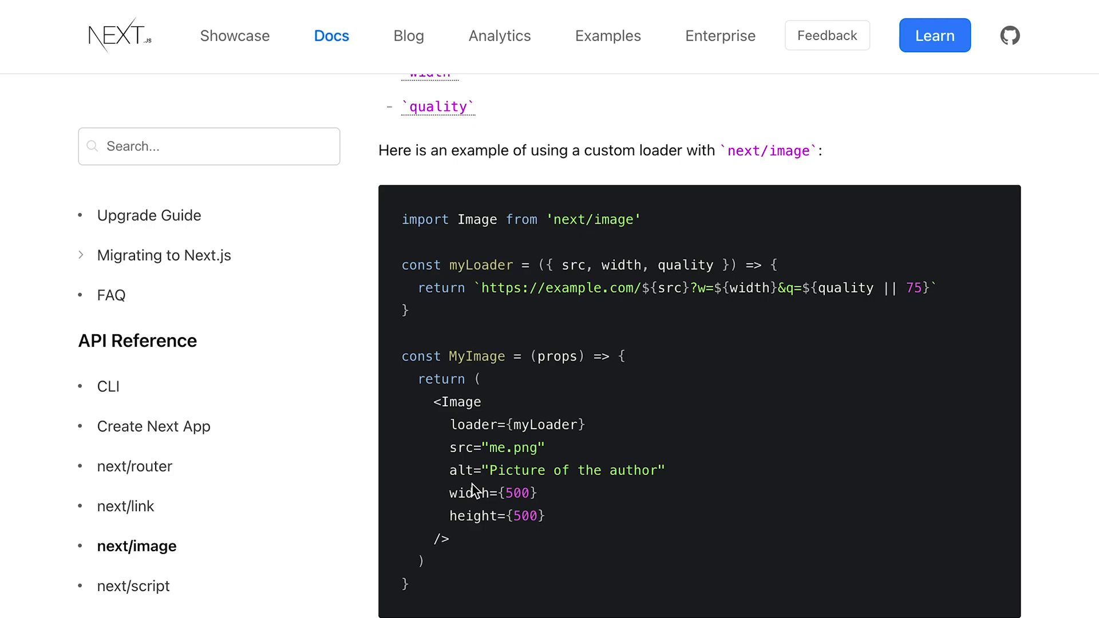
scroll(472, 485, down, 4)
scroll(472, 486, down, 3)
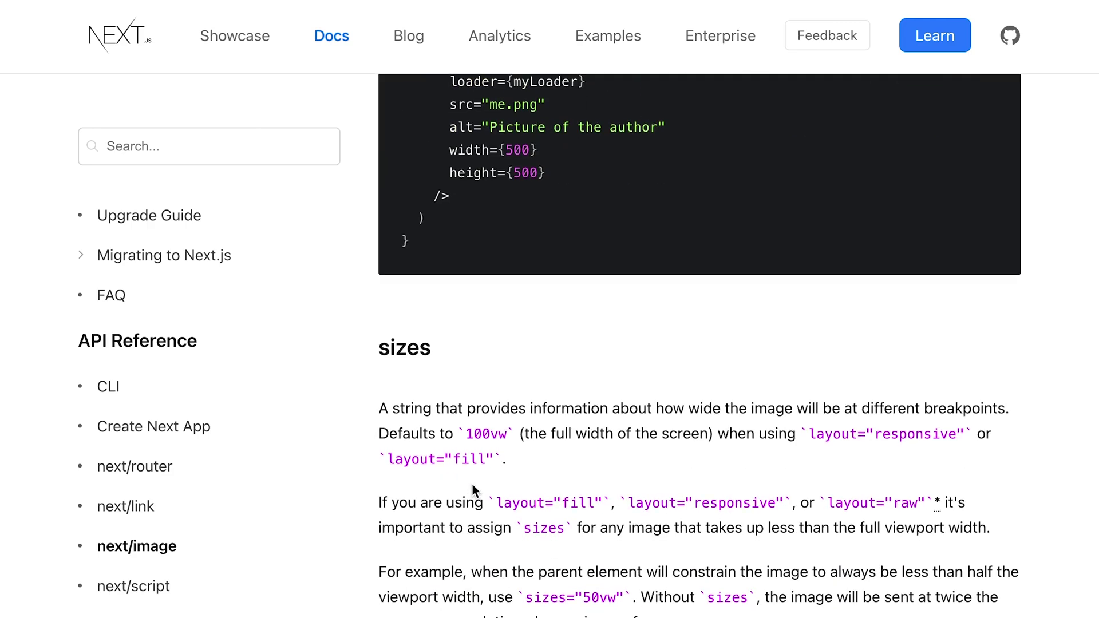
scroll(472, 485, down, 5)
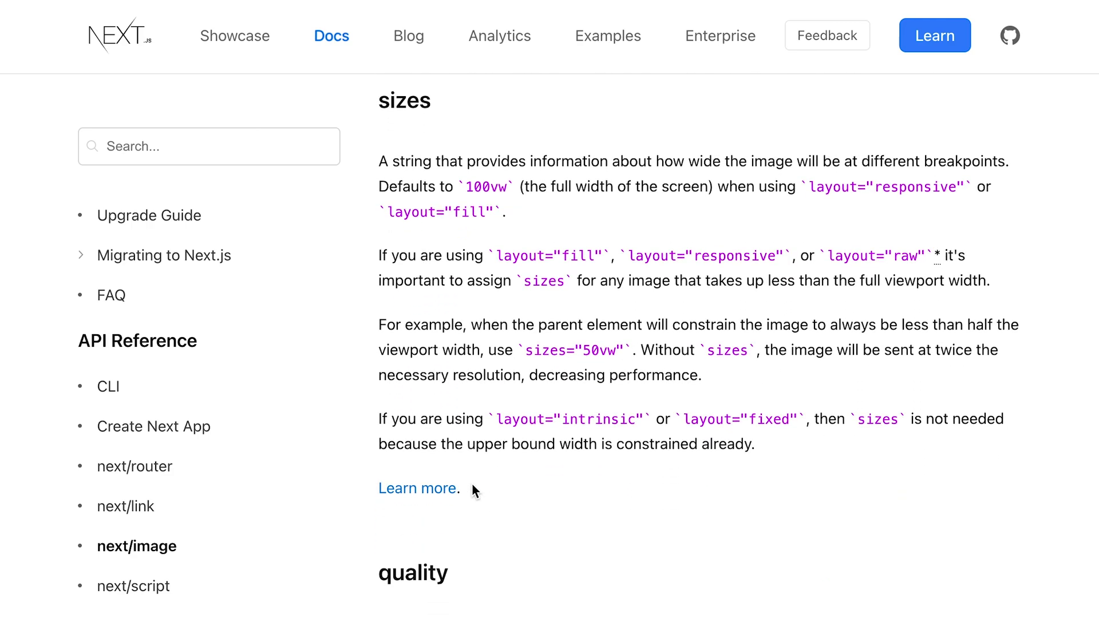
scroll(472, 485, up, 10)
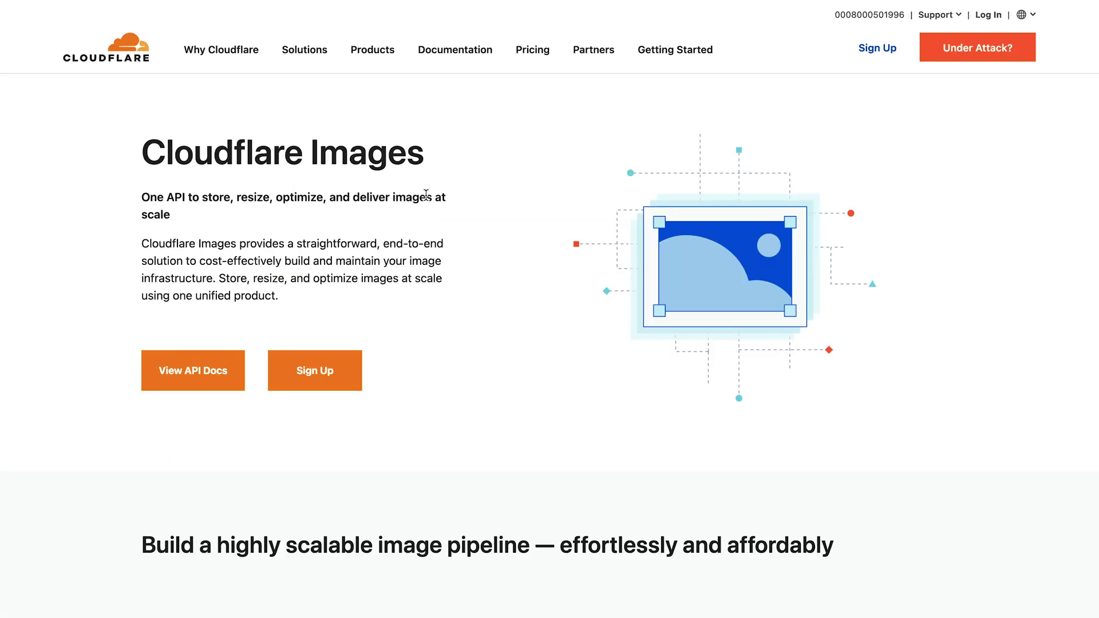
Highlight a heading on the Cloudflare Images product page and scroll through its features.
drag(433, 174, 387, 160)
click(165, 228)
scroll(163, 224, down, 7)
scroll(162, 226, down, 10)
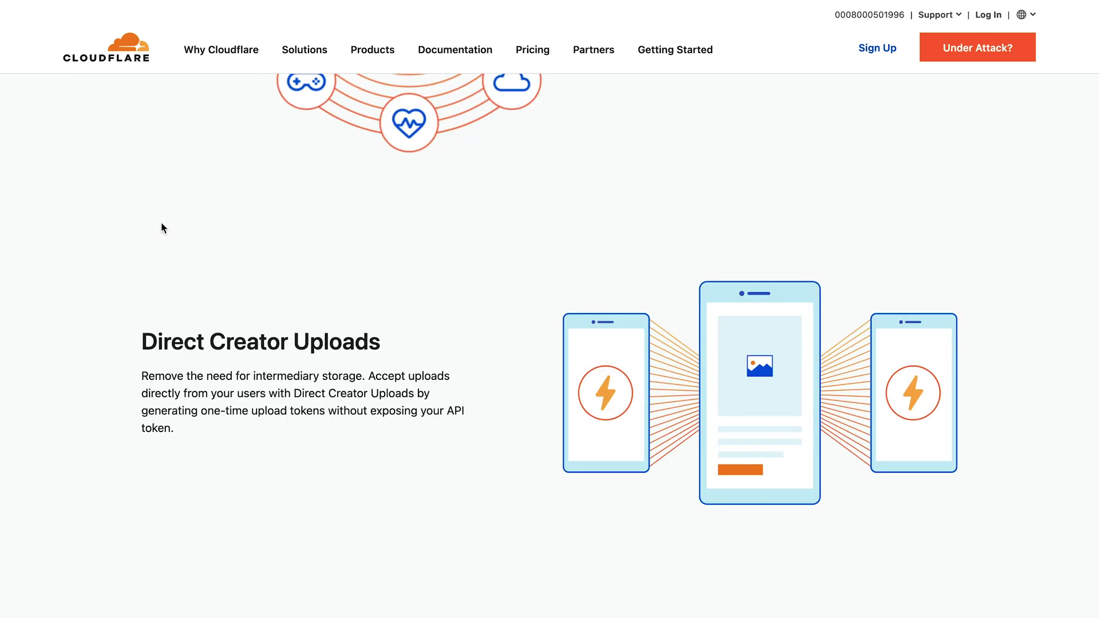
scroll(162, 226, up, 5)
Highlight the pay-per-image pricing text, then open the Cloudflare Images documentation from the sidebar.
drag(761, 298, 712, 184)
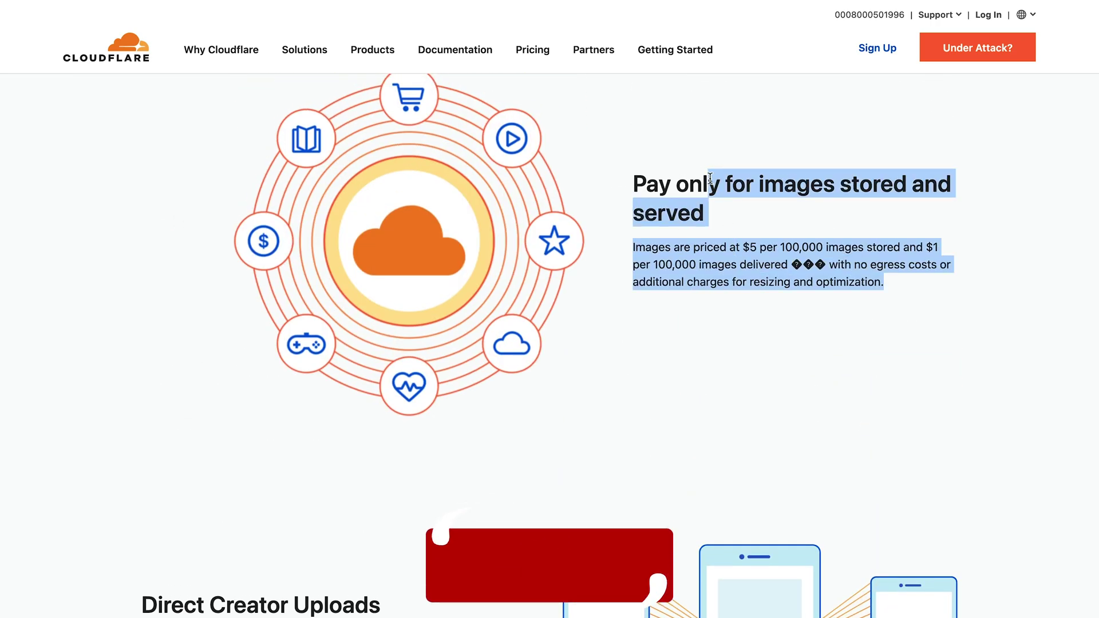
click(713, 189)
scroll(718, 245, down, 9)
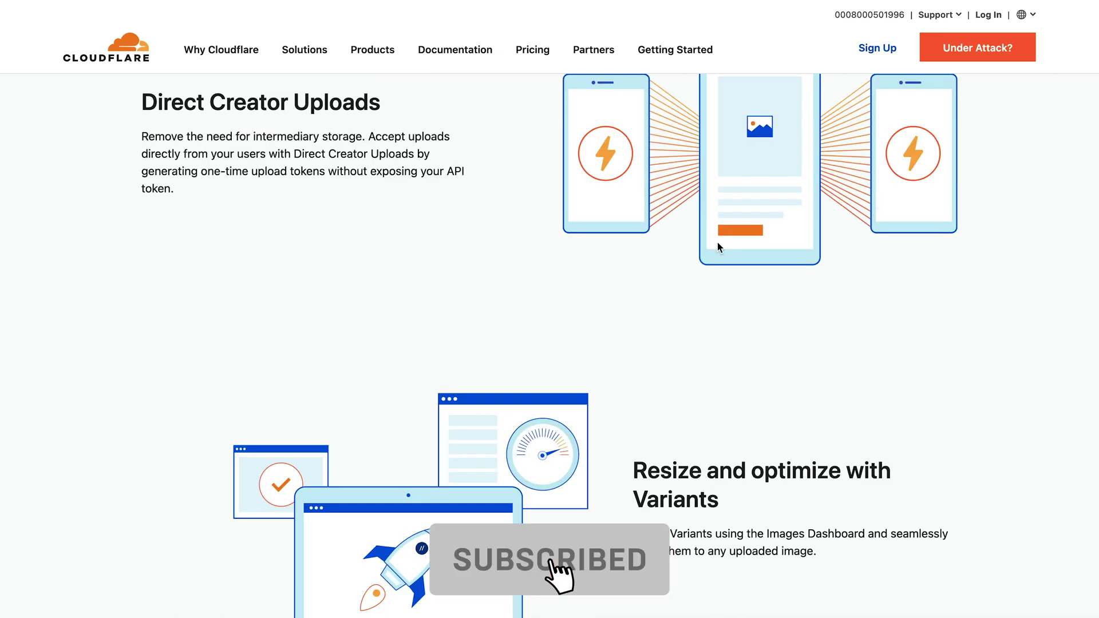
scroll(718, 245, down, 14)
scroll(718, 245, up, 10)
scroll(717, 242, up, 8)
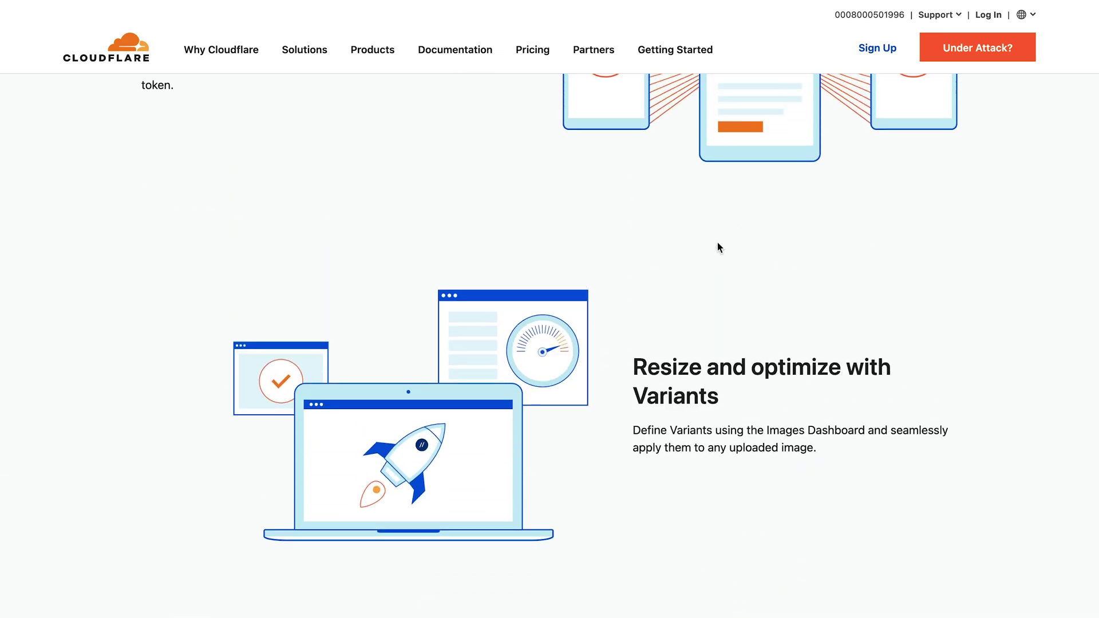
scroll(716, 242, up, 15)
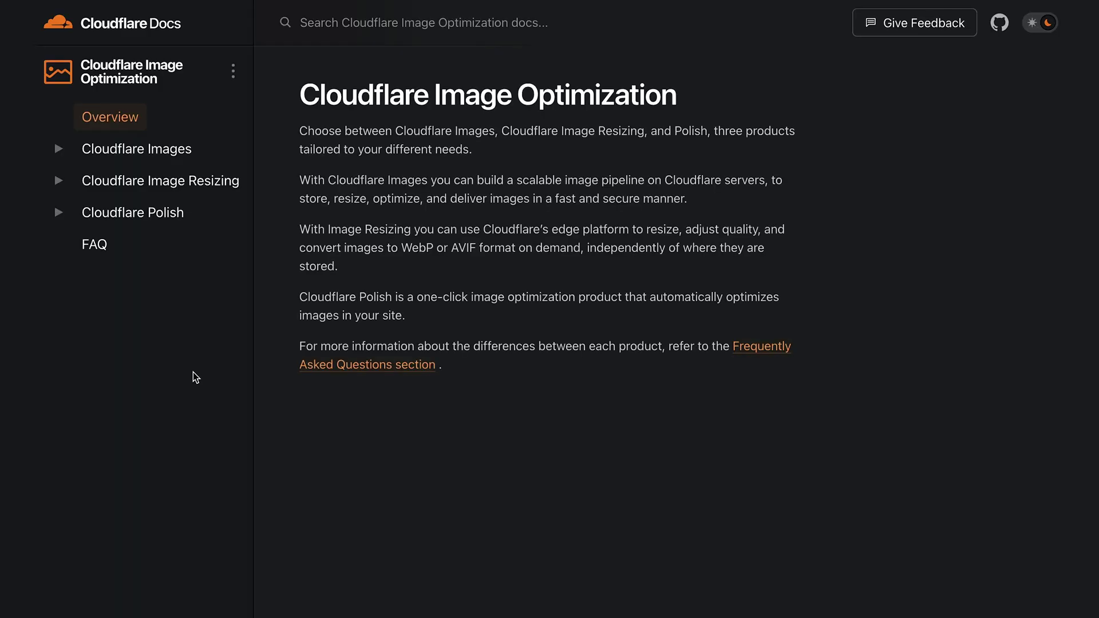
click(143, 148)
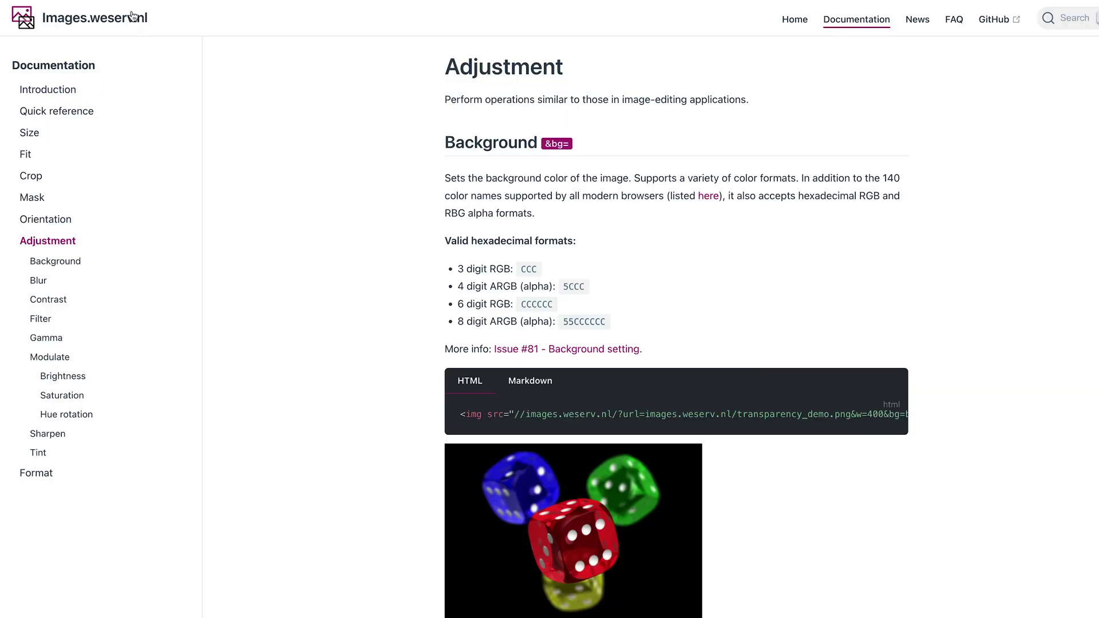
Return to the images.weserv.nl home page and scroll to its Crazy Fast and Open Source highlights.
click(131, 19)
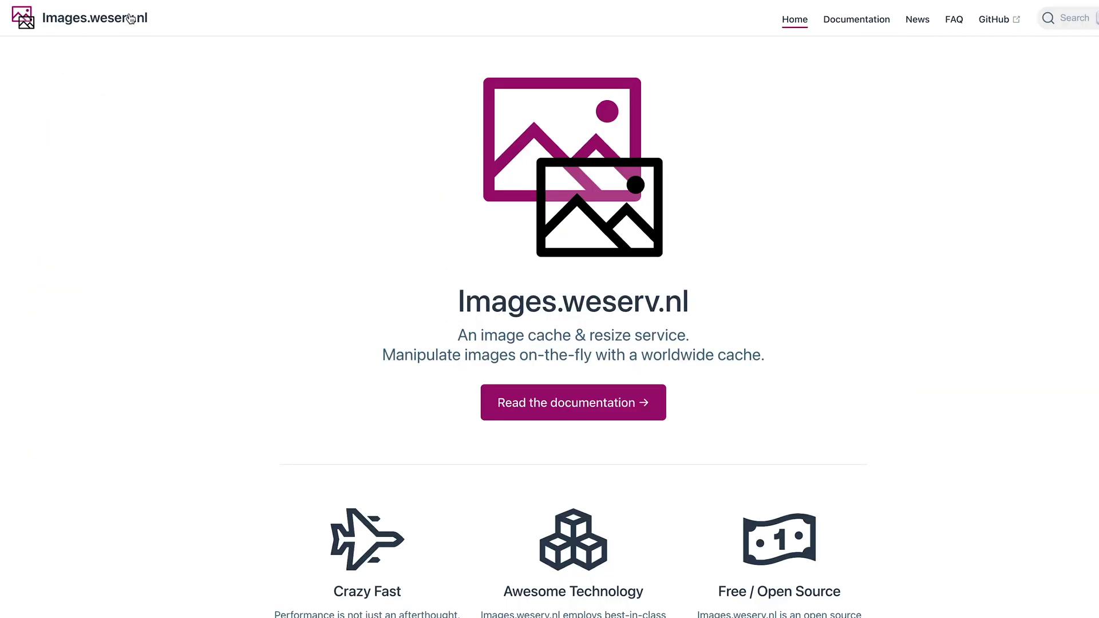
scroll(241, 182, down, 8)
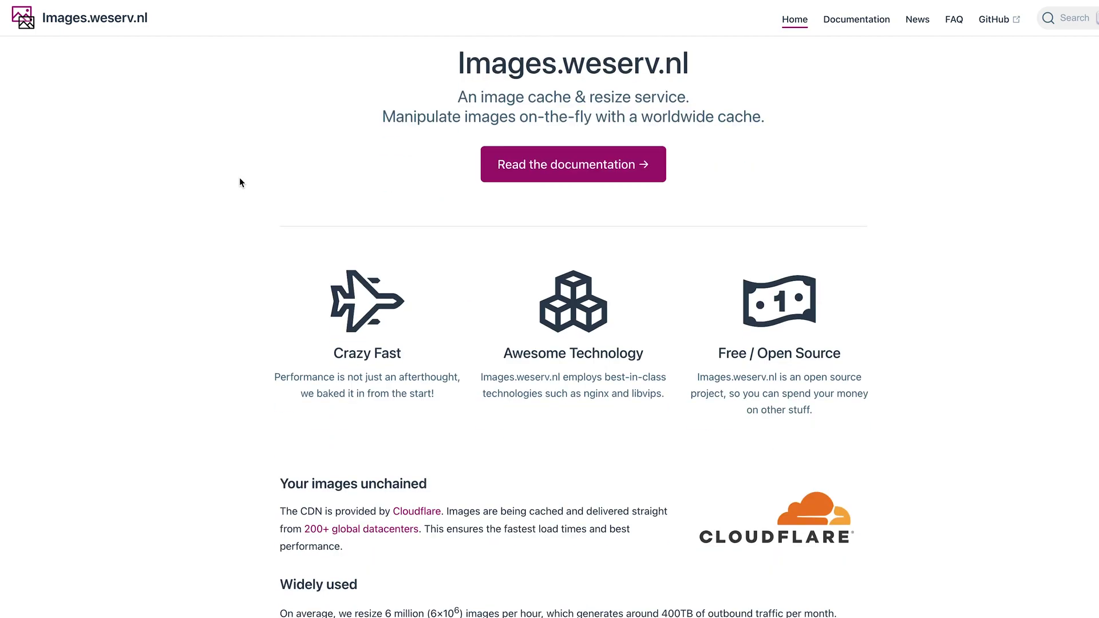